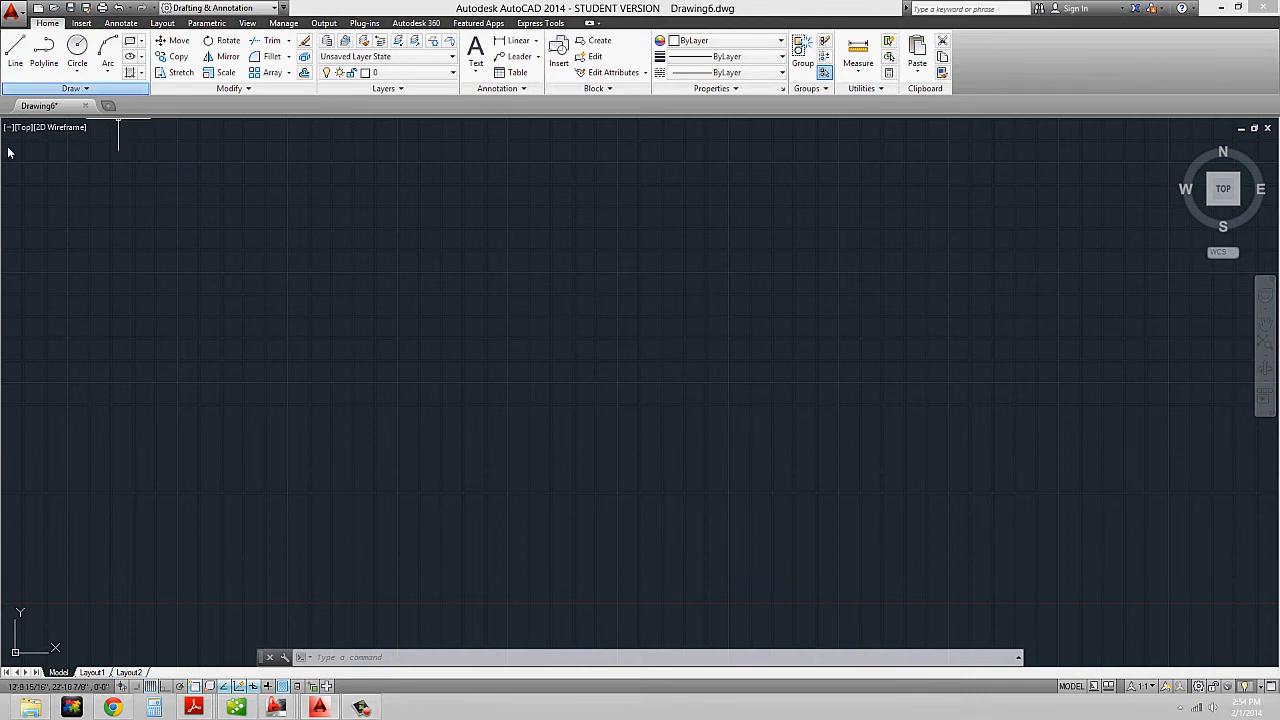
left_click(70, 88)
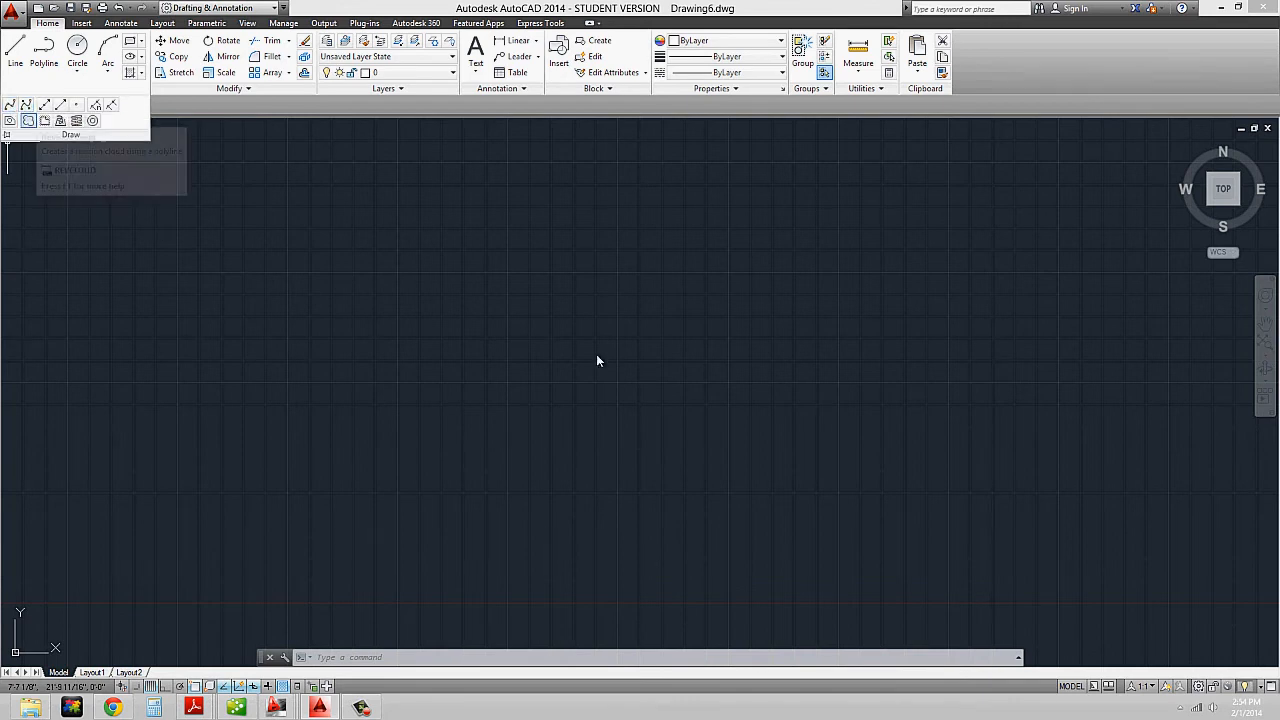
key("Escape")
key("Escape")
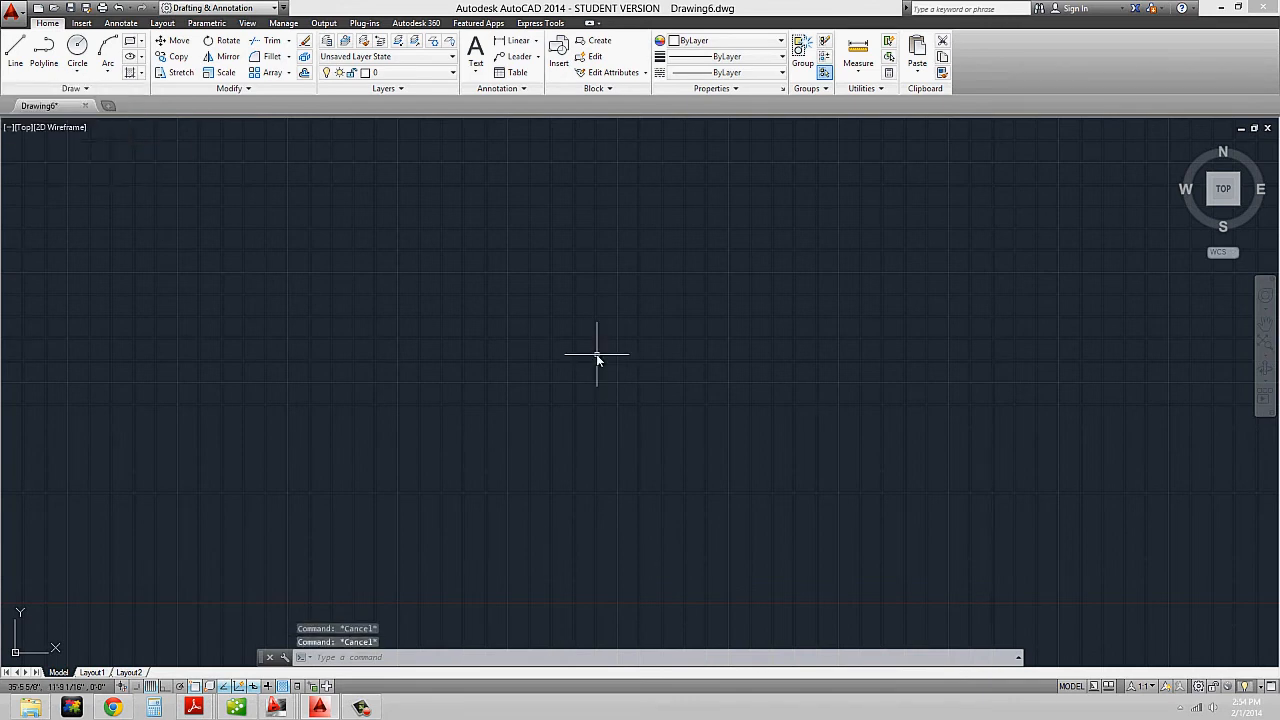
Draw an open, winding fit-point spline that crosses itself once, loops back, and finishes with a long wavy upper stretch
type("spl")
key("Return")
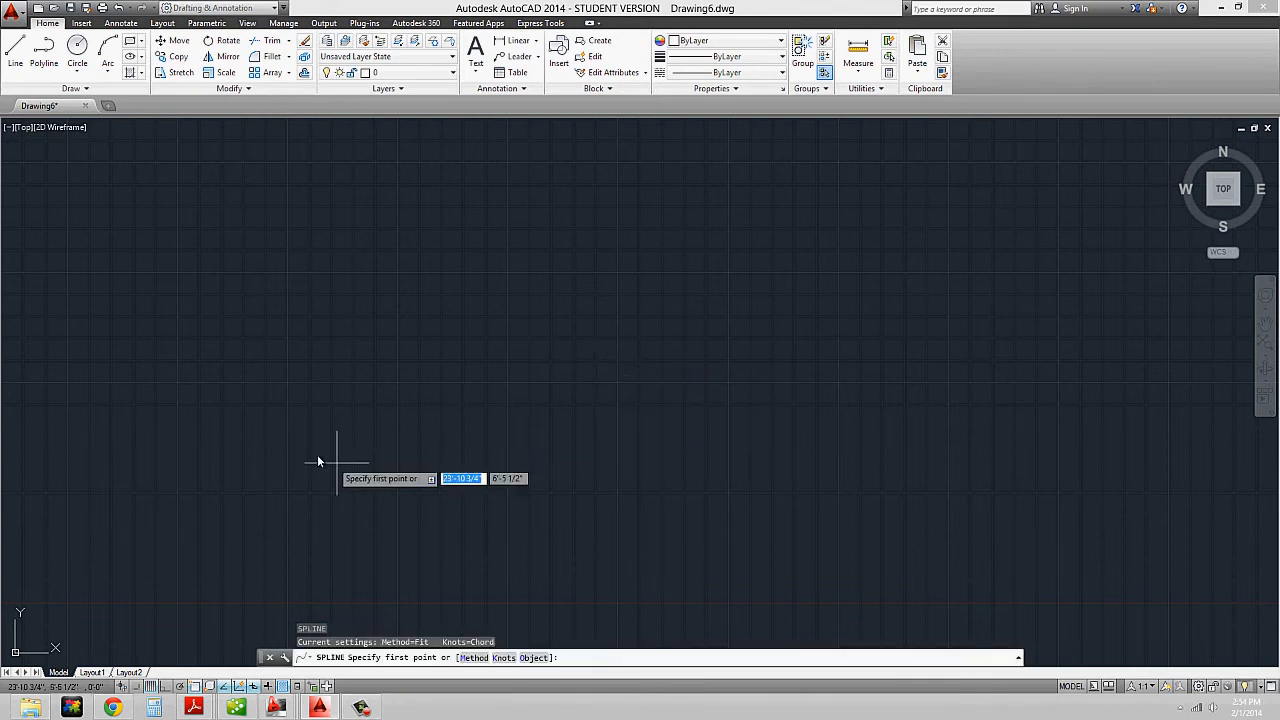
left_click(270, 463)
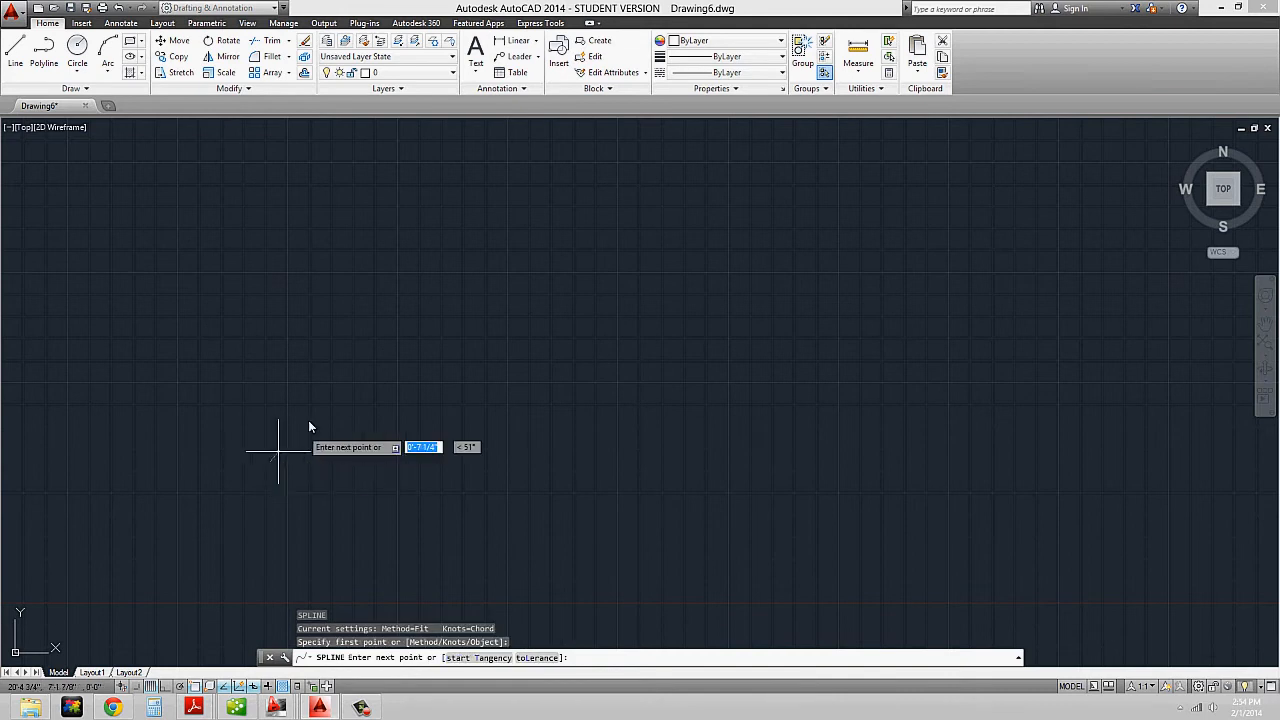
left_click(352, 384)
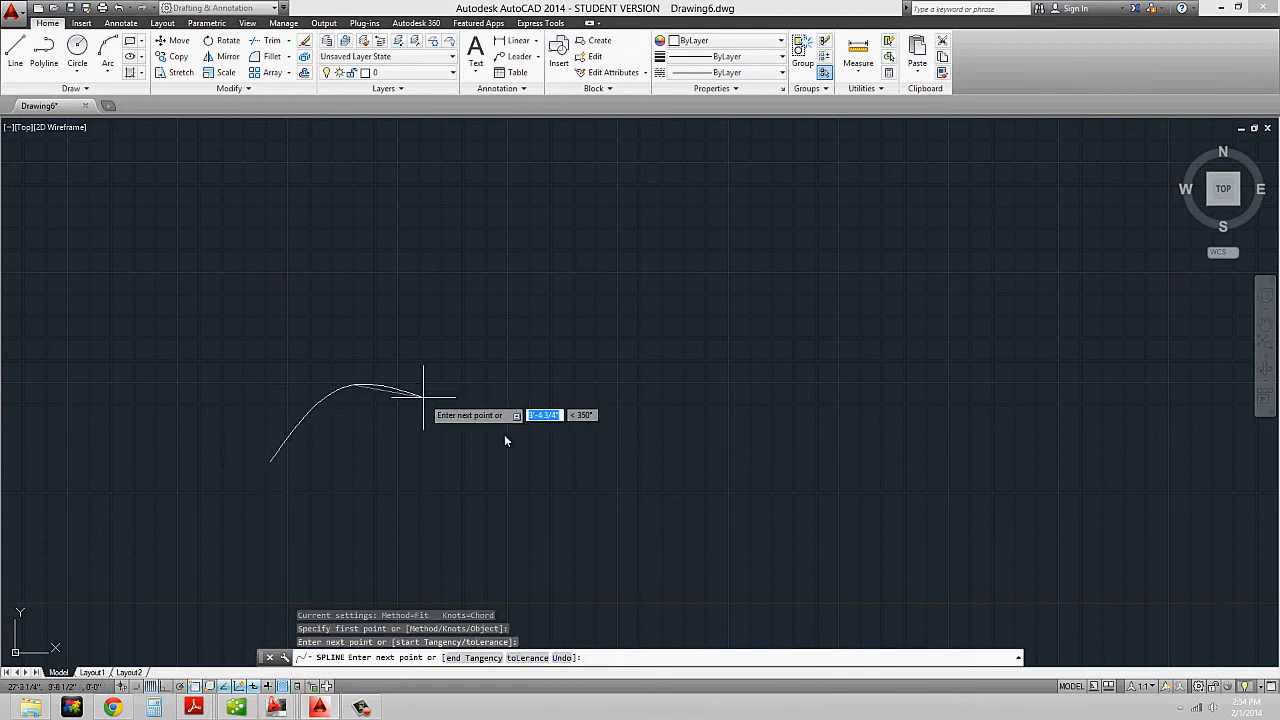
left_click(628, 424)
left_click(753, 343)
left_click(930, 367)
left_click(971, 421)
left_click(466, 300)
left_click(322, 330)
left_click(193, 355)
left_click(219, 203)
left_click(431, 206)
left_click(637, 214)
left_click(795, 197)
left_click(1010, 245)
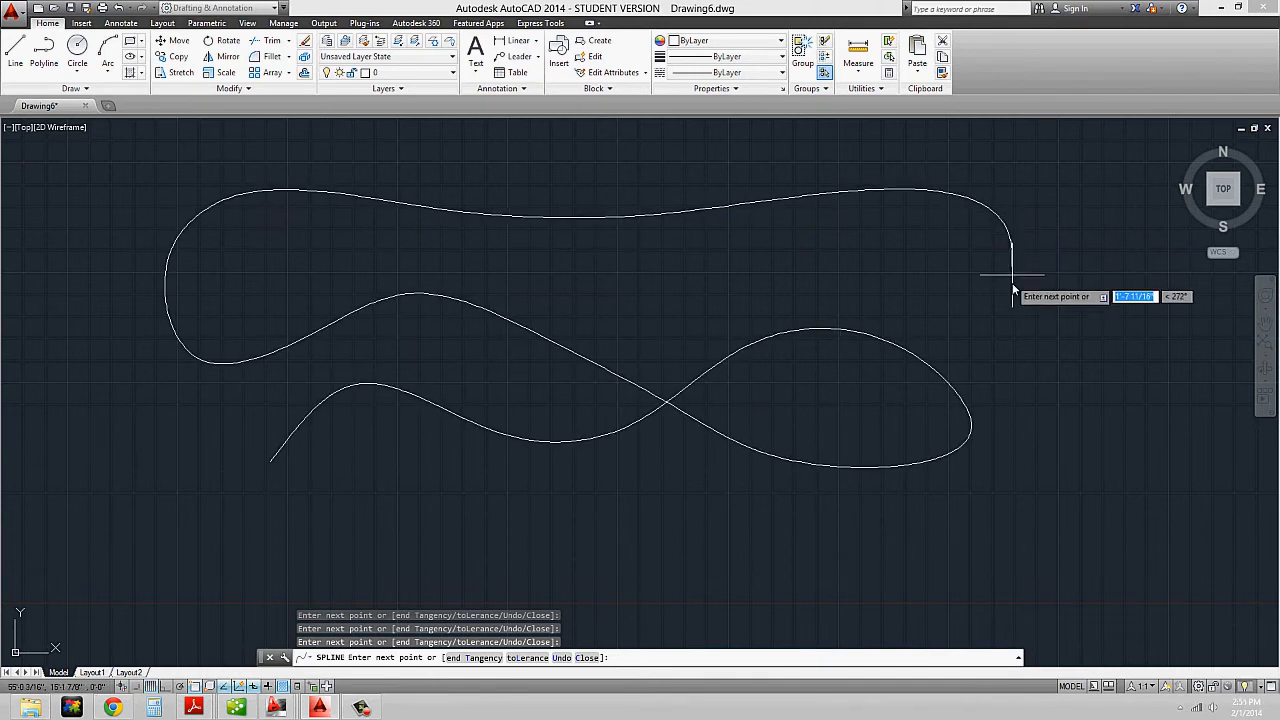
key("Return")
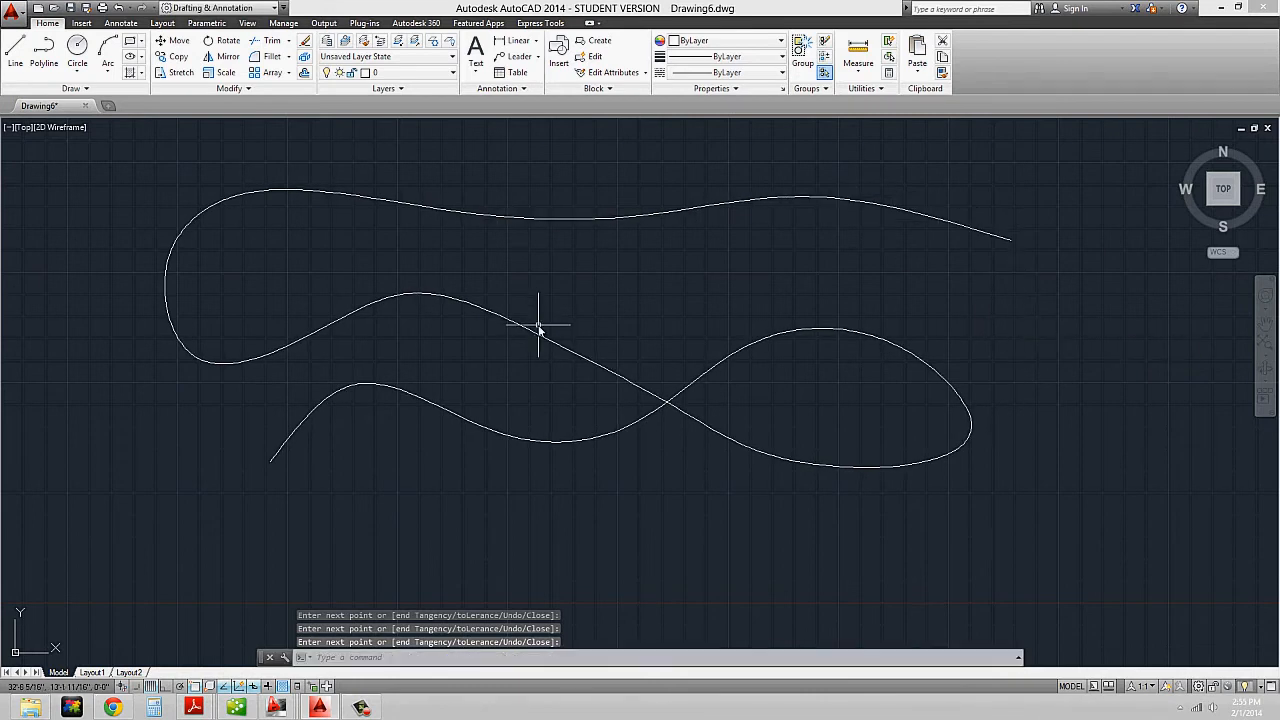
Stretch four fit points along the spline's upper stretch up and down to form more pronounced peaks and valleys
middle_click_drag(546, 334, 608, 362)
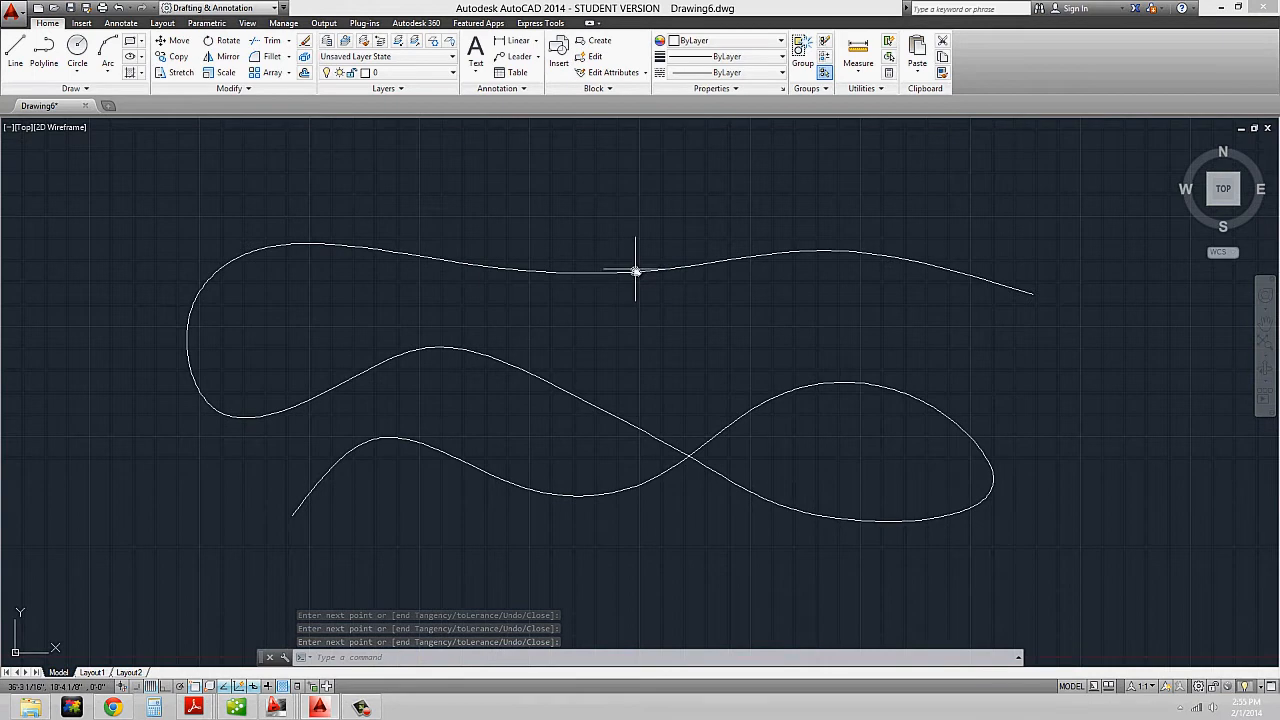
left_click(626, 286)
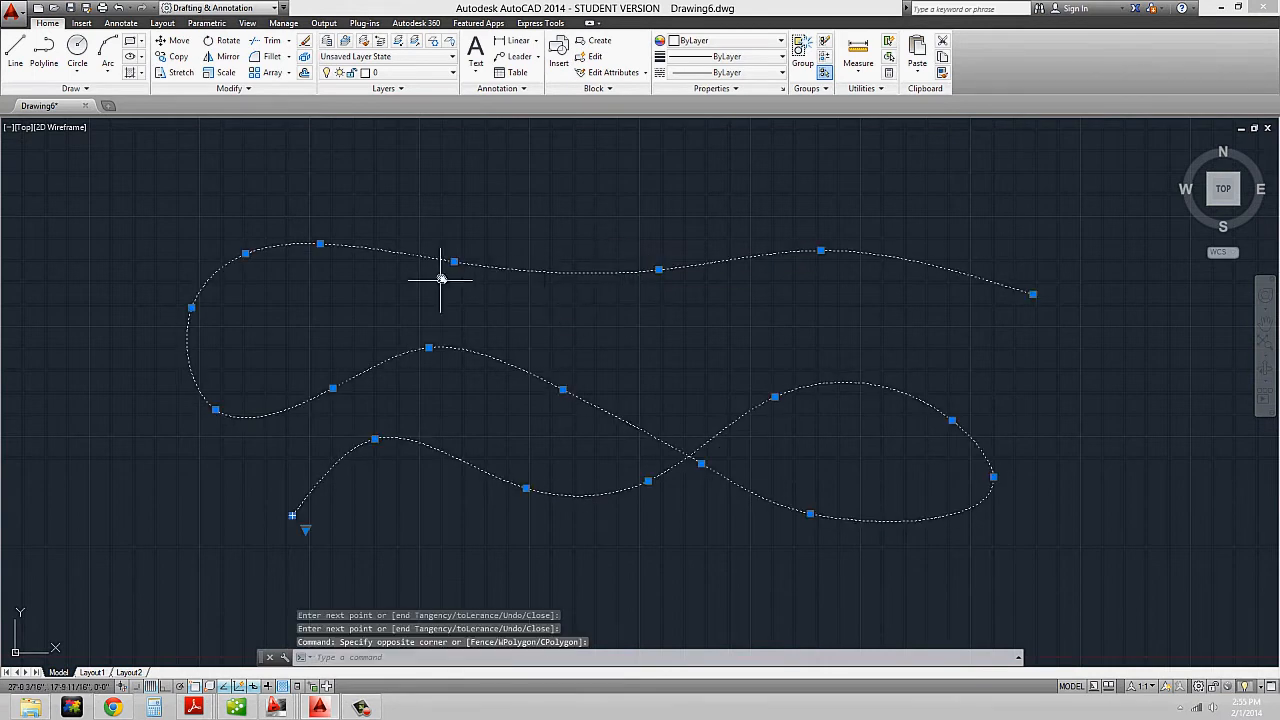
mouse_move(319, 243)
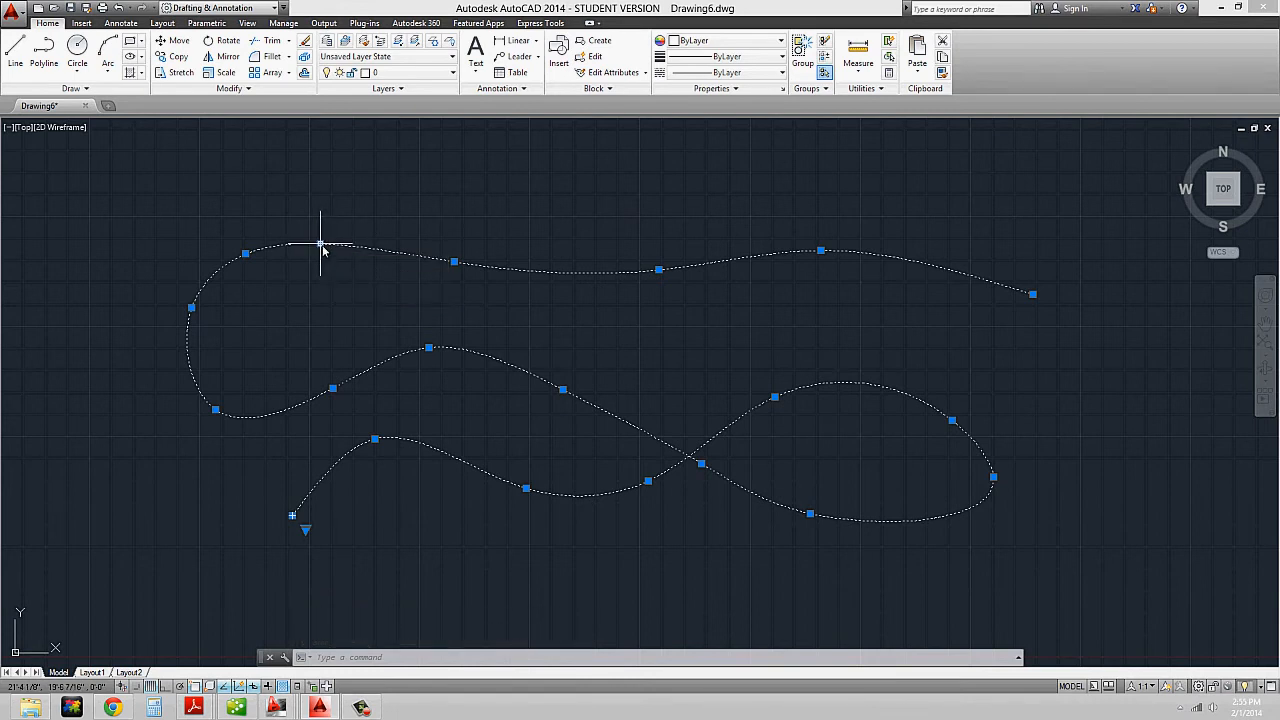
left_click(320, 243)
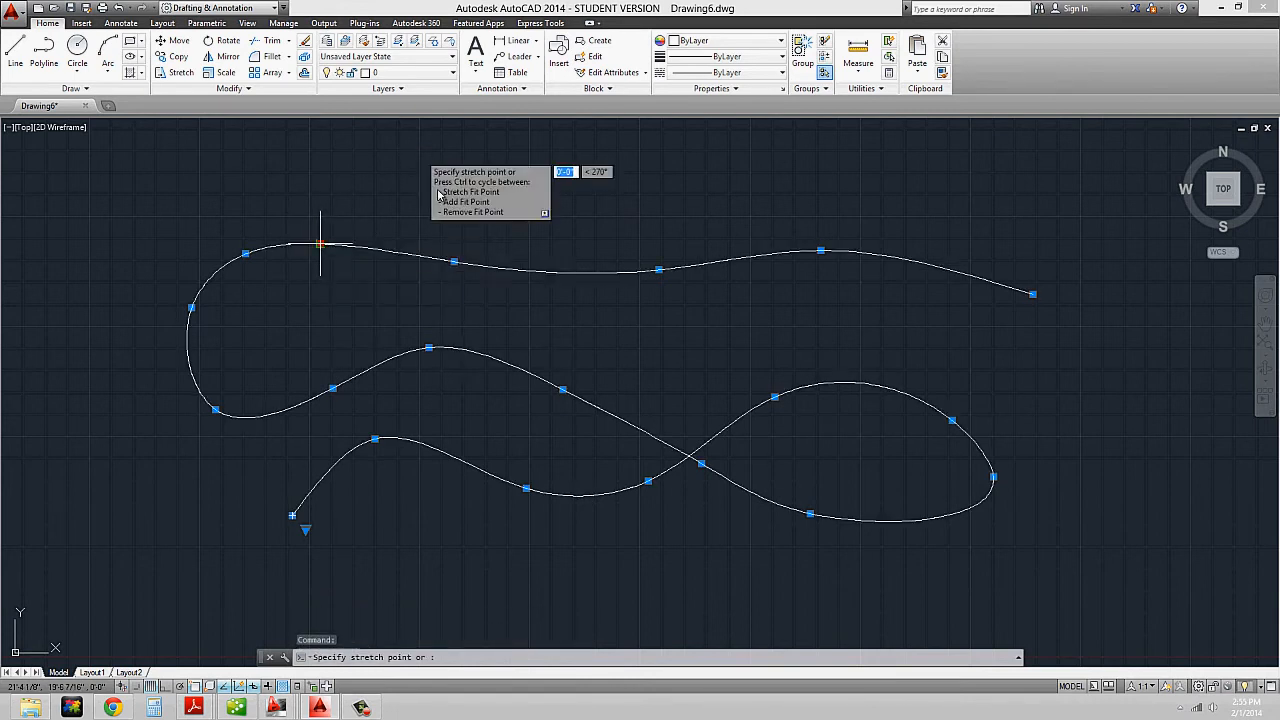
left_click(351, 200)
left_click(454, 262)
left_click(404, 287)
left_click(658, 270)
left_click(622, 212)
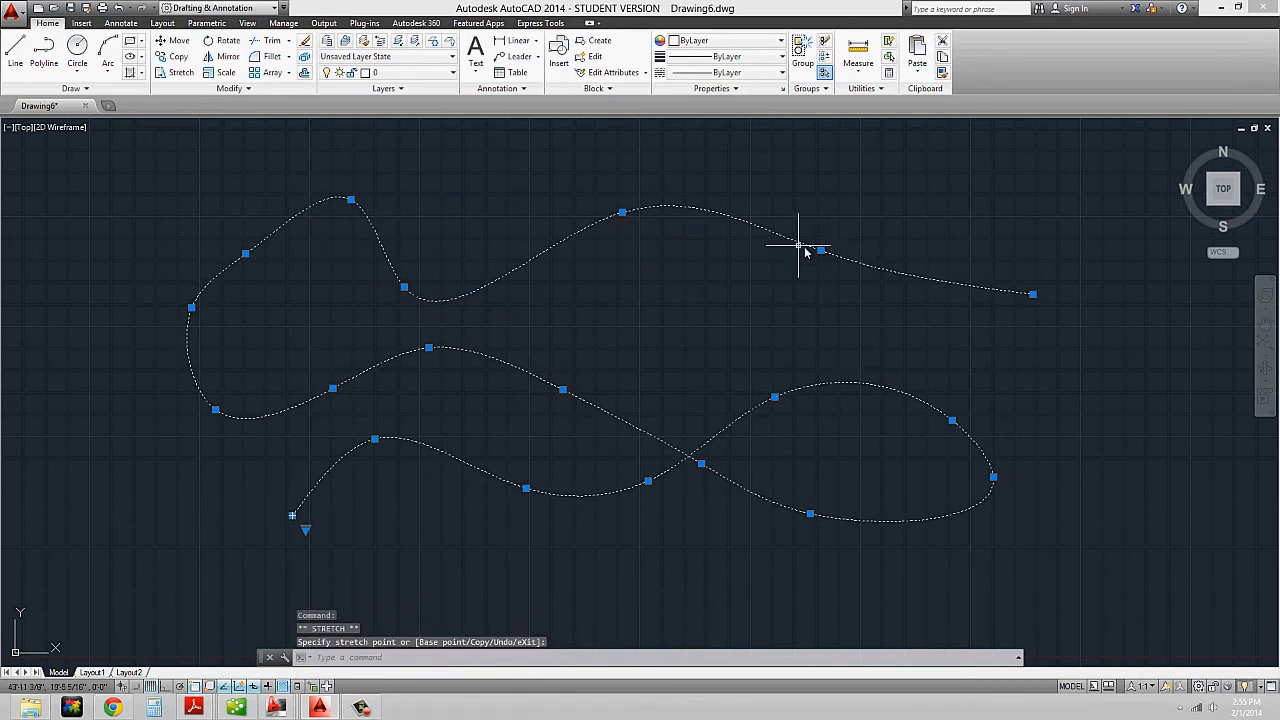
left_click(820, 250)
left_click(774, 286)
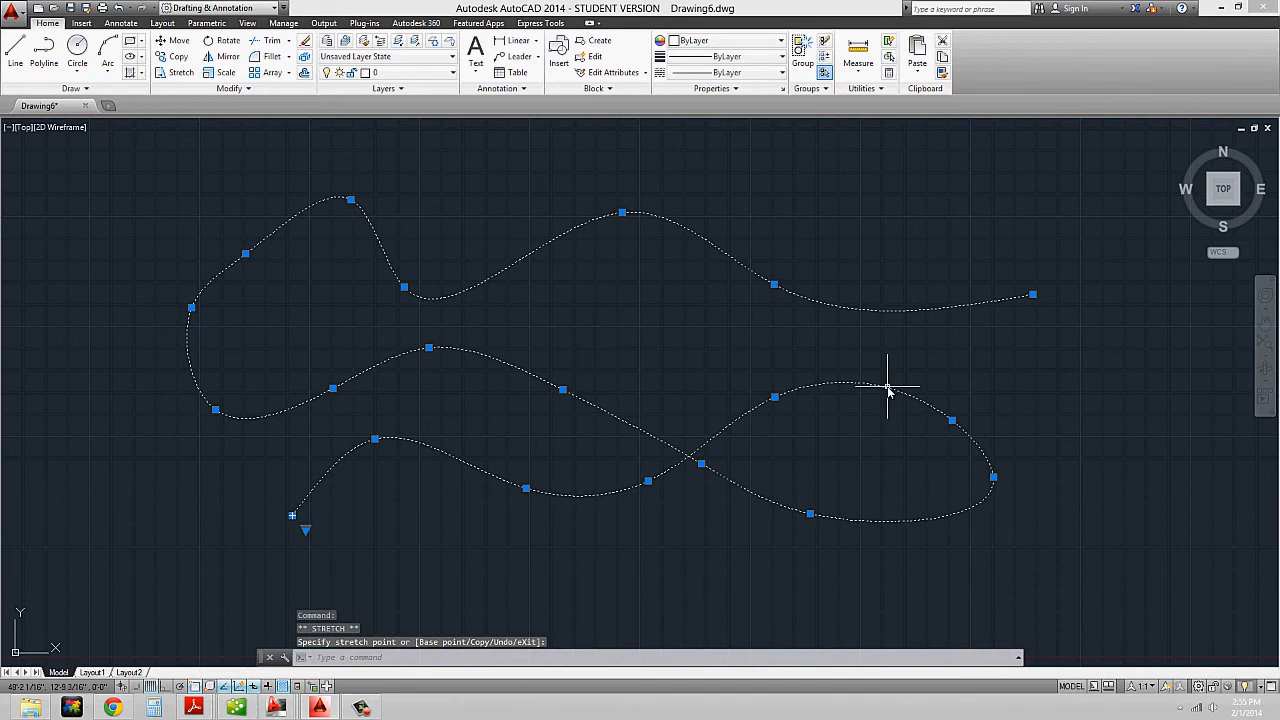
Draw a small rectangle just above the spline's upper middle peak
scroll(626, 266, "down", 2)
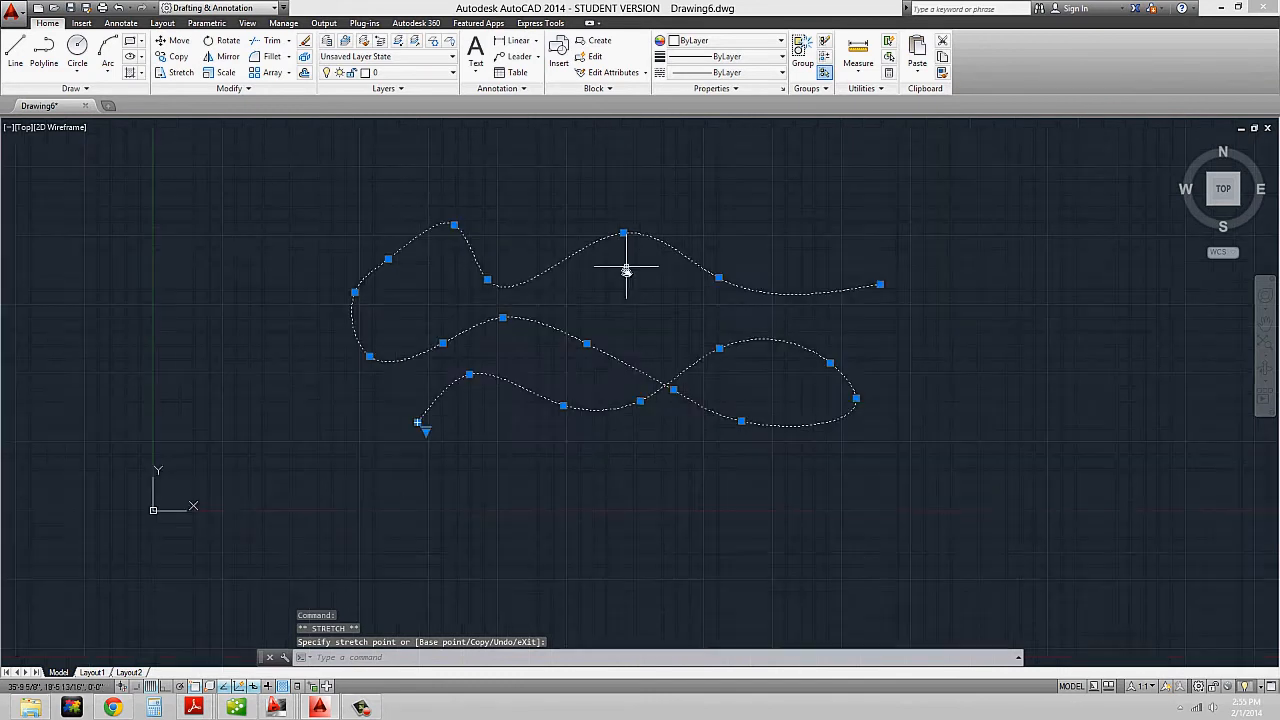
type("l")
key("Return")
key("Escape")
left_click(132, 43)
left_click(586, 193)
left_click(677, 235)
key("Escape")
Stretch the fit point at the spline's upper middle peak up to the rectangle's lower edge
left_click(648, 277)
scroll(623, 271, "up", 4)
left_click(613, 278)
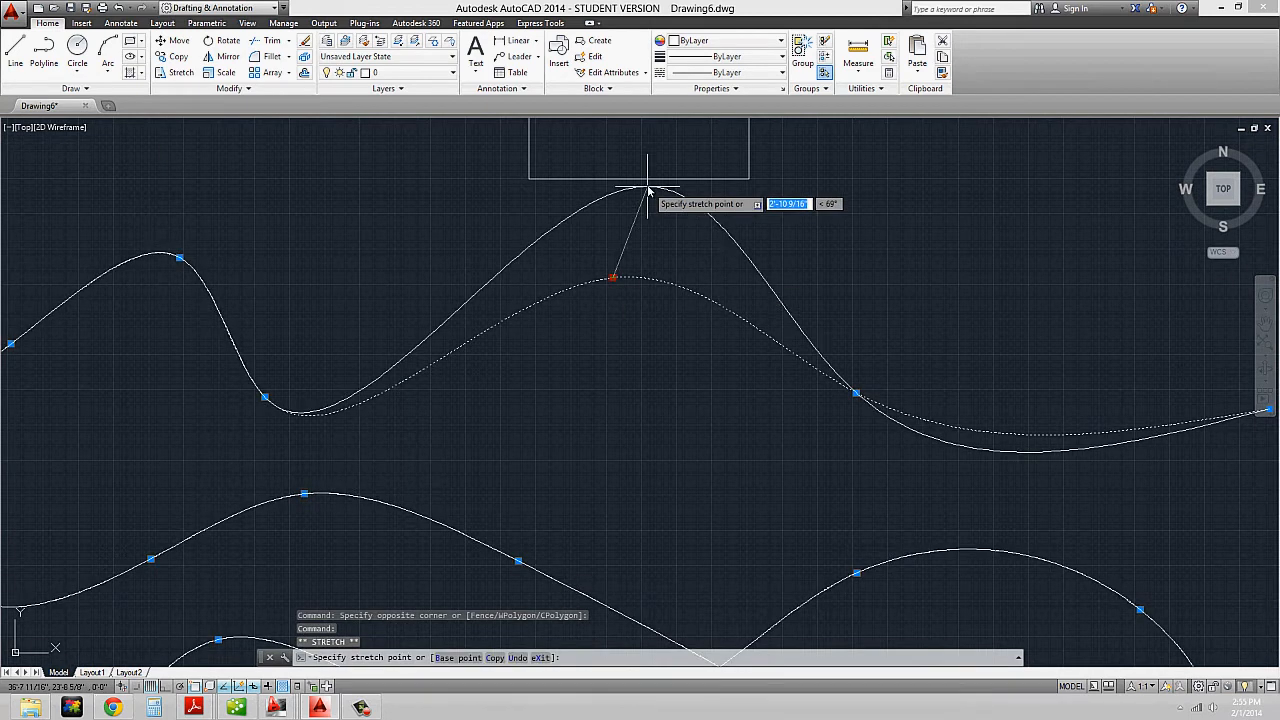
scroll(748, 257, "down", 2)
scroll(748, 257, "down", 2)
key("Escape")
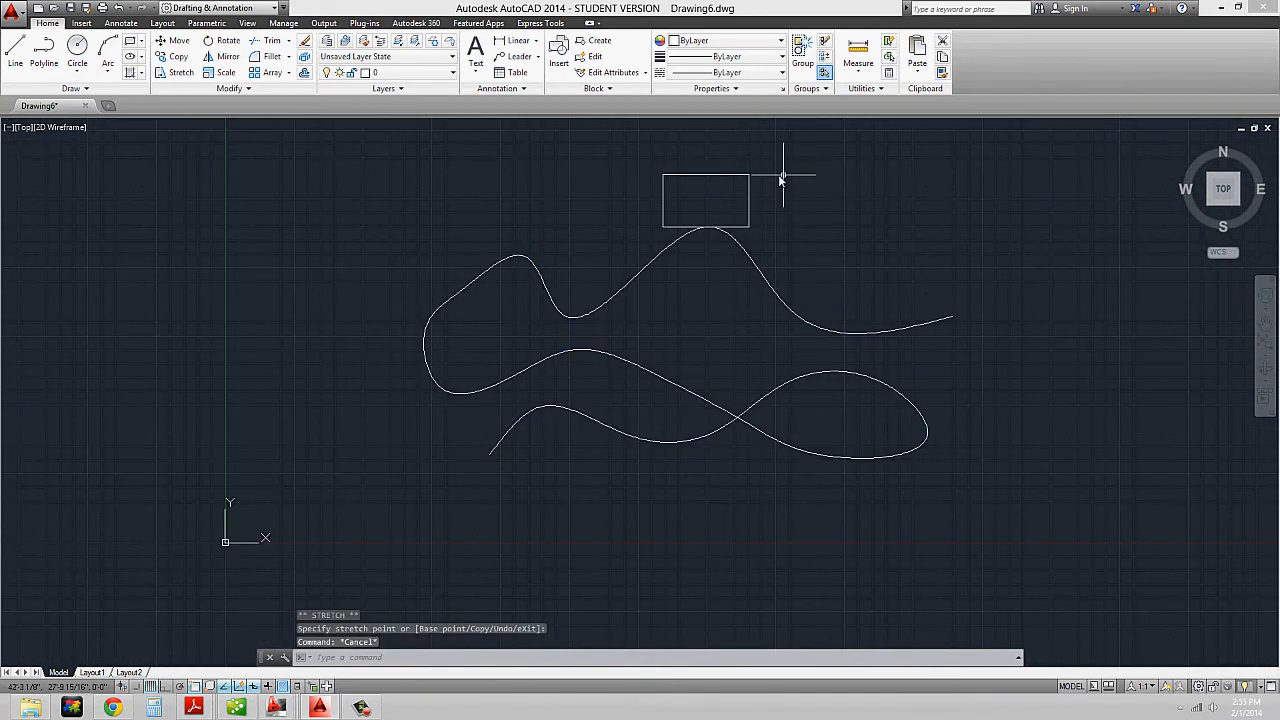
Erase the small rectangle above the spline's peak
left_click(768, 190)
left_click(729, 165)
type("e")
key("Return")
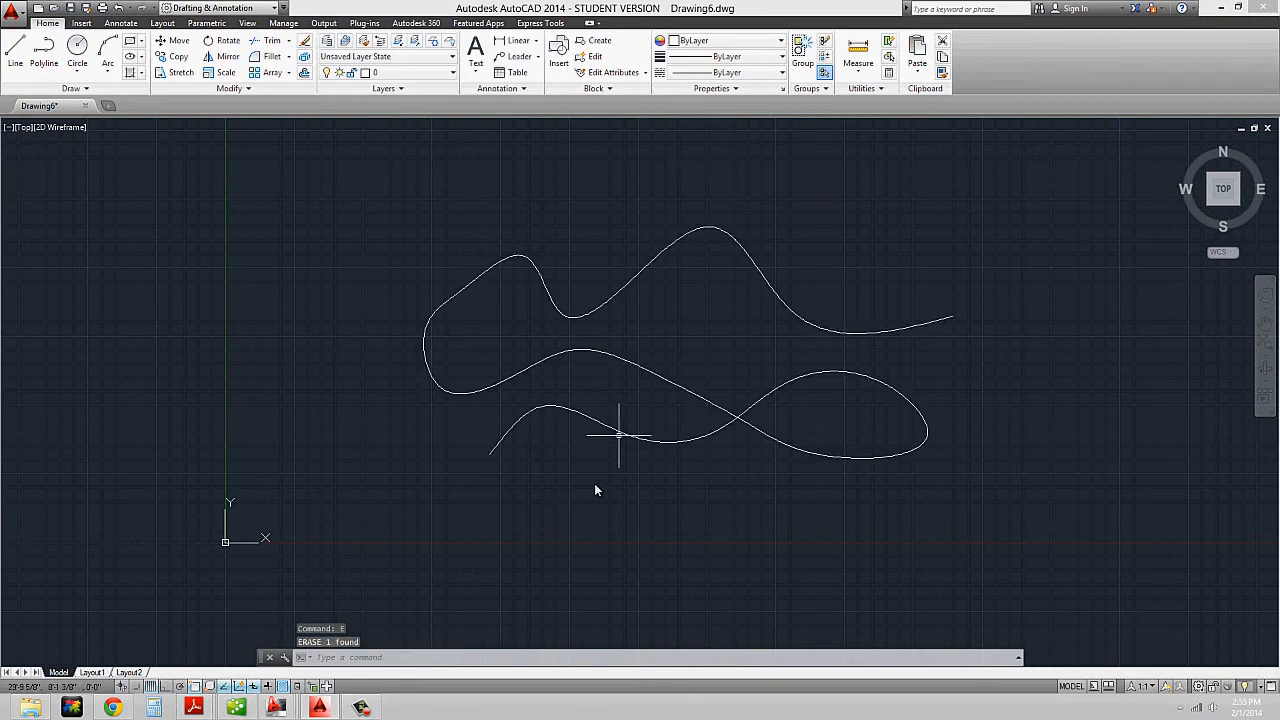
Switch the spline's editing points from Fit to Control Vertices
left_click(595, 424)
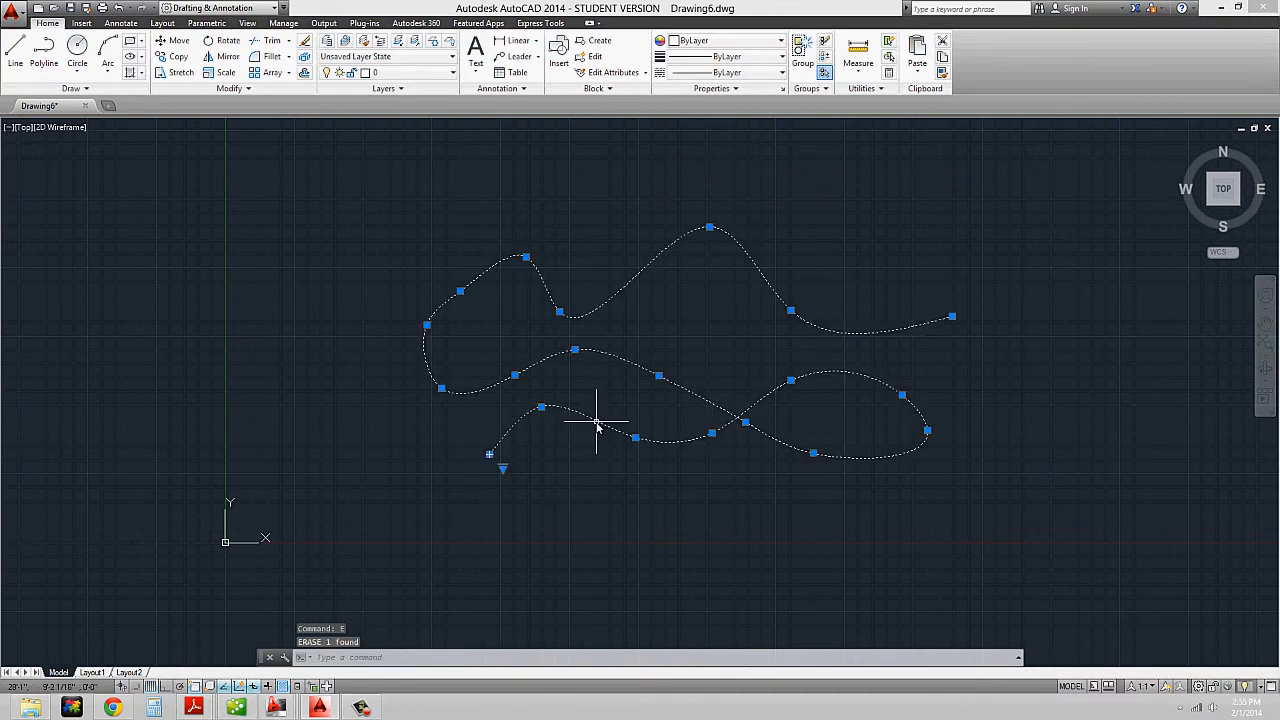
scroll(516, 498, "up", 2)
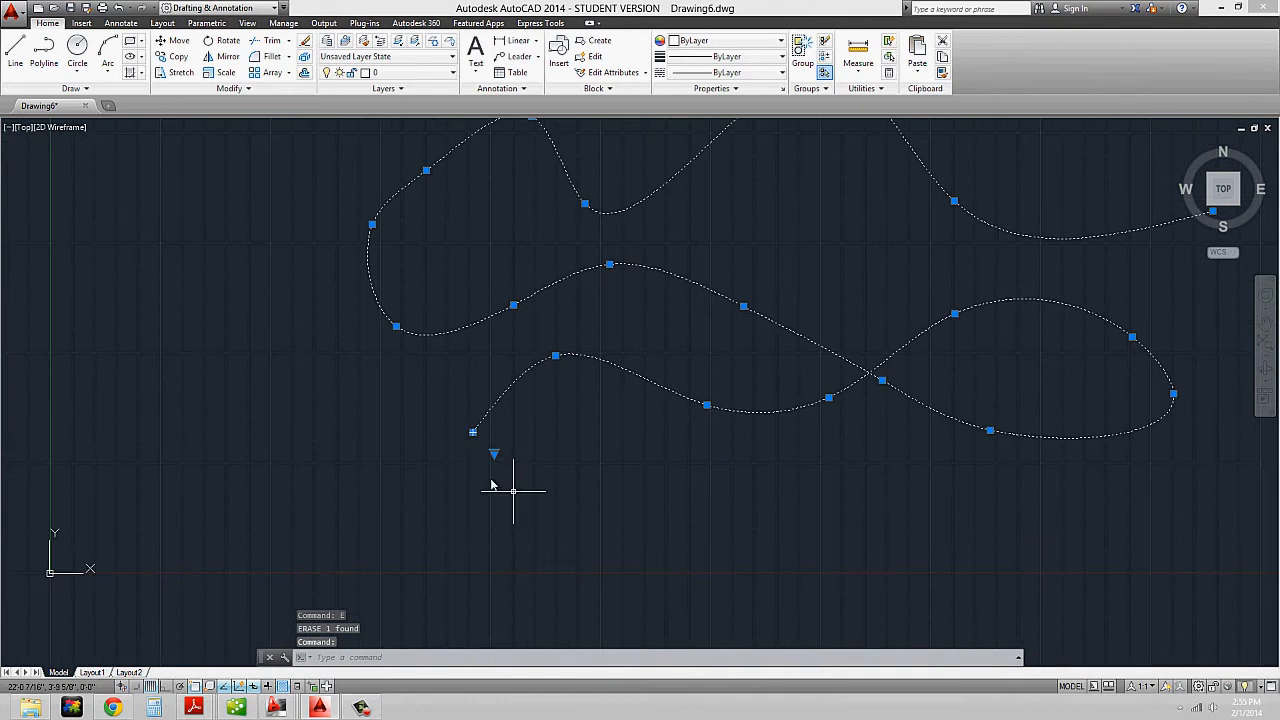
middle_click_drag(487, 515, 447, 549)
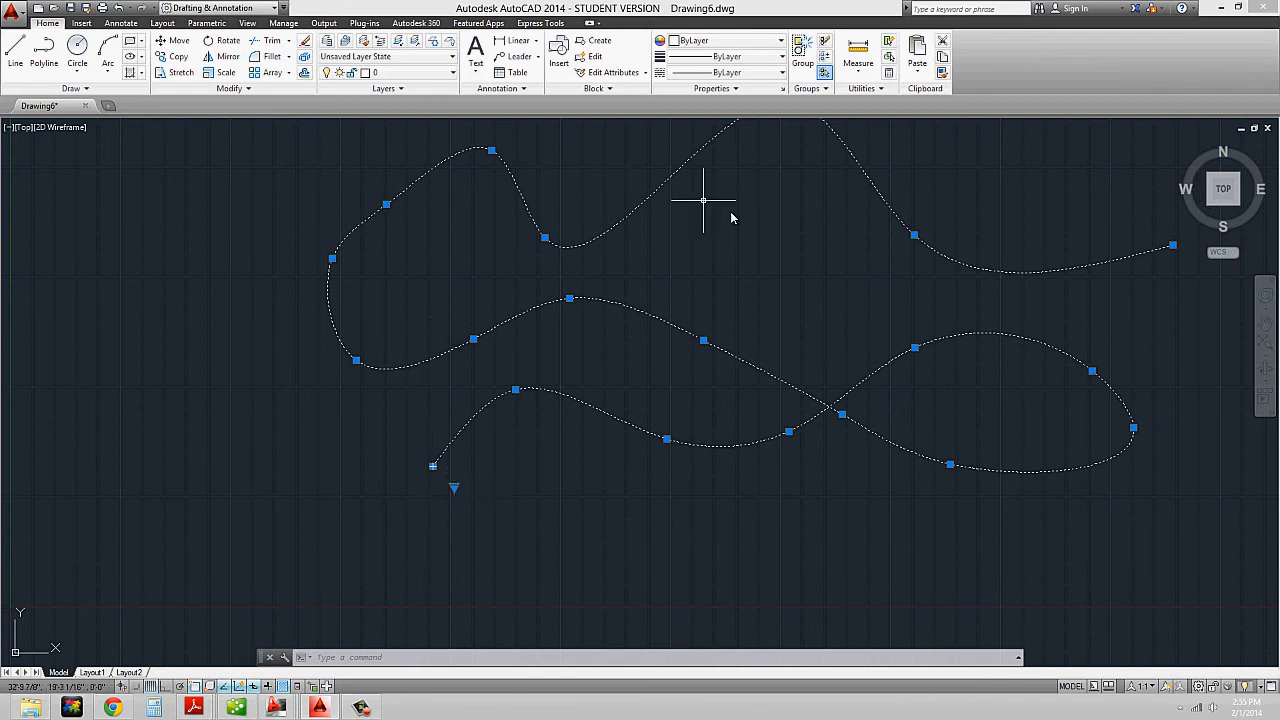
left_click(454, 488)
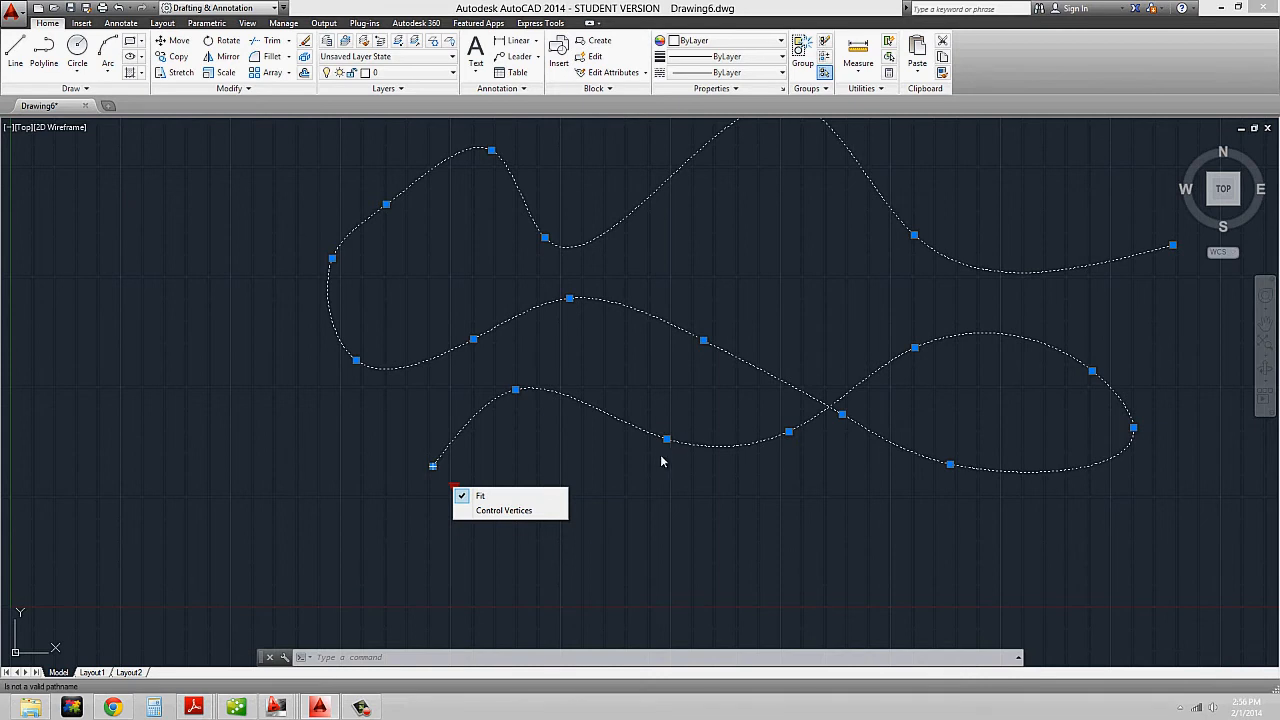
left_click(545, 512)
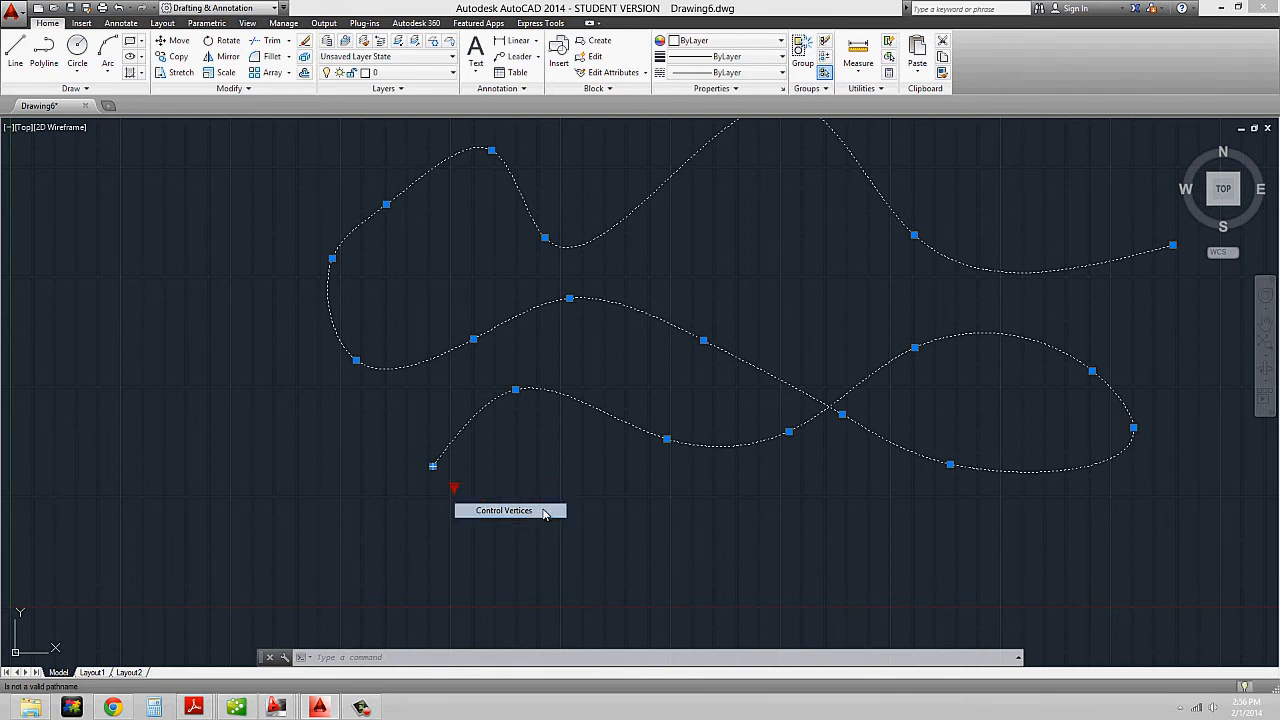
scroll(732, 503, "down", 2)
middle_click_drag(654, 510, 651, 510)
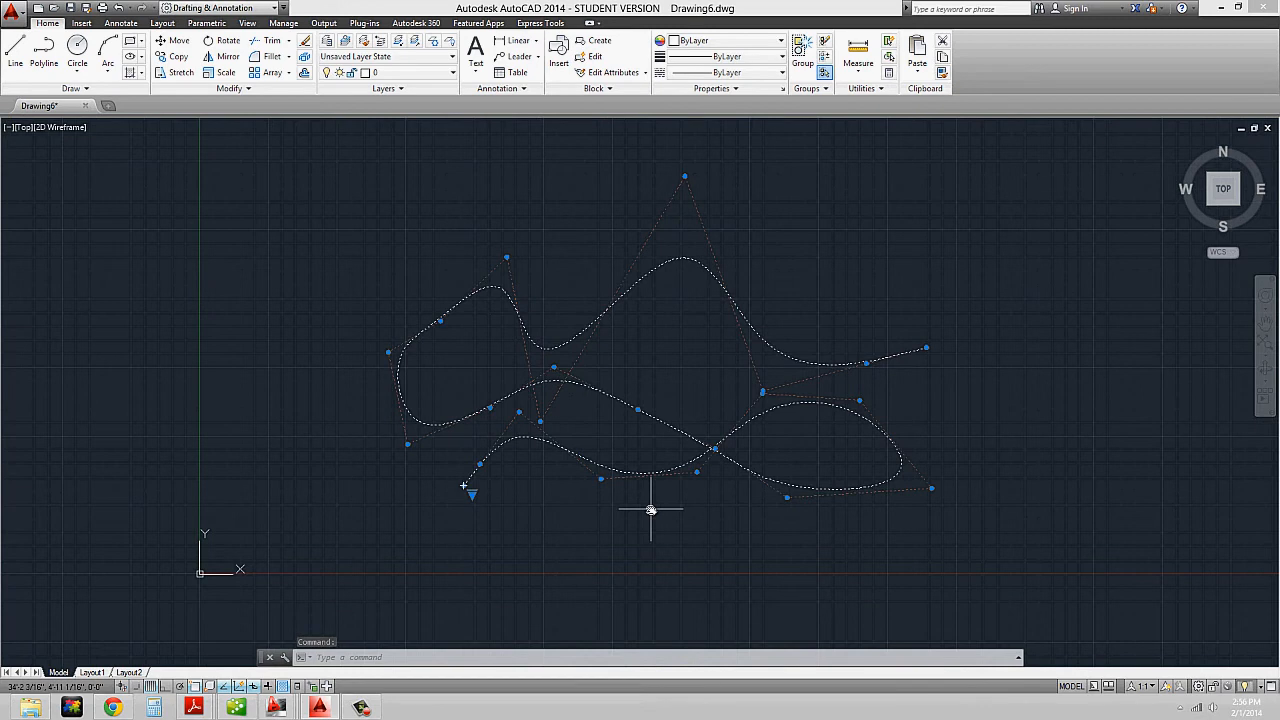
Reshape the spline's upper middle peak by stretching its control vertex sideways and slightly down, and deselect the spline
left_click(684, 177)
left_click(588, 216)
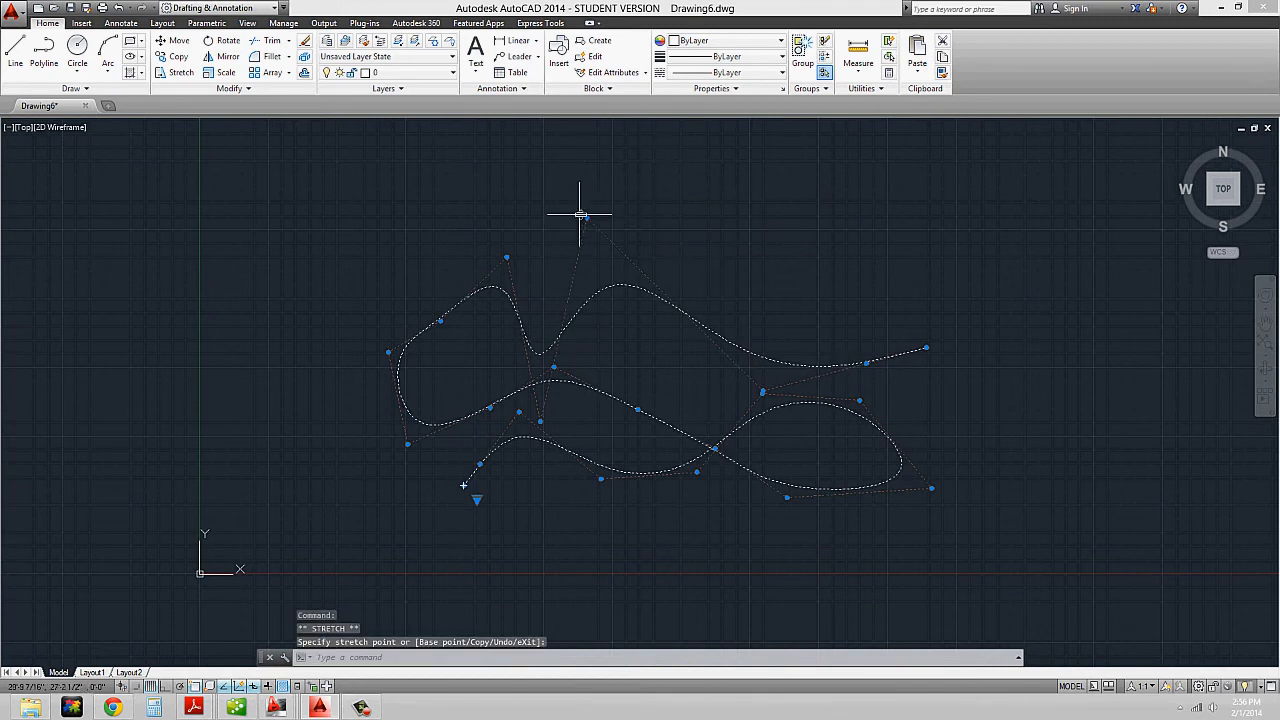
left_click(695, 218)
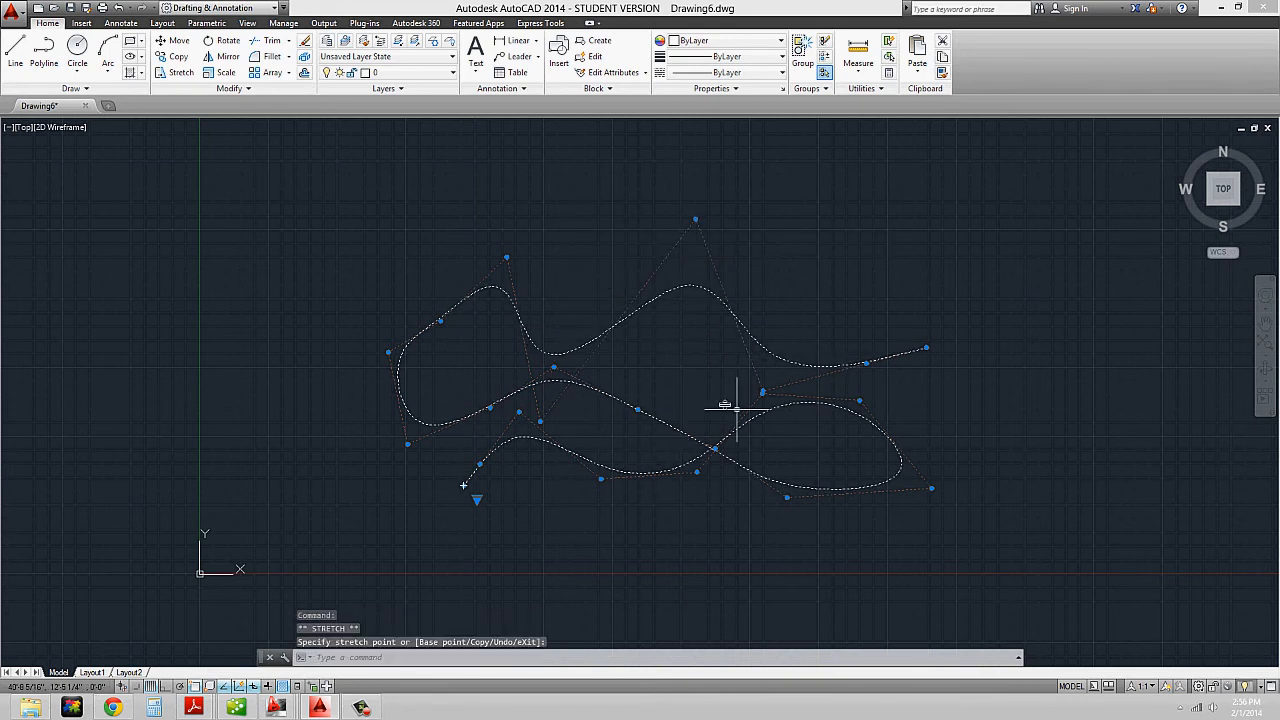
key("Escape")
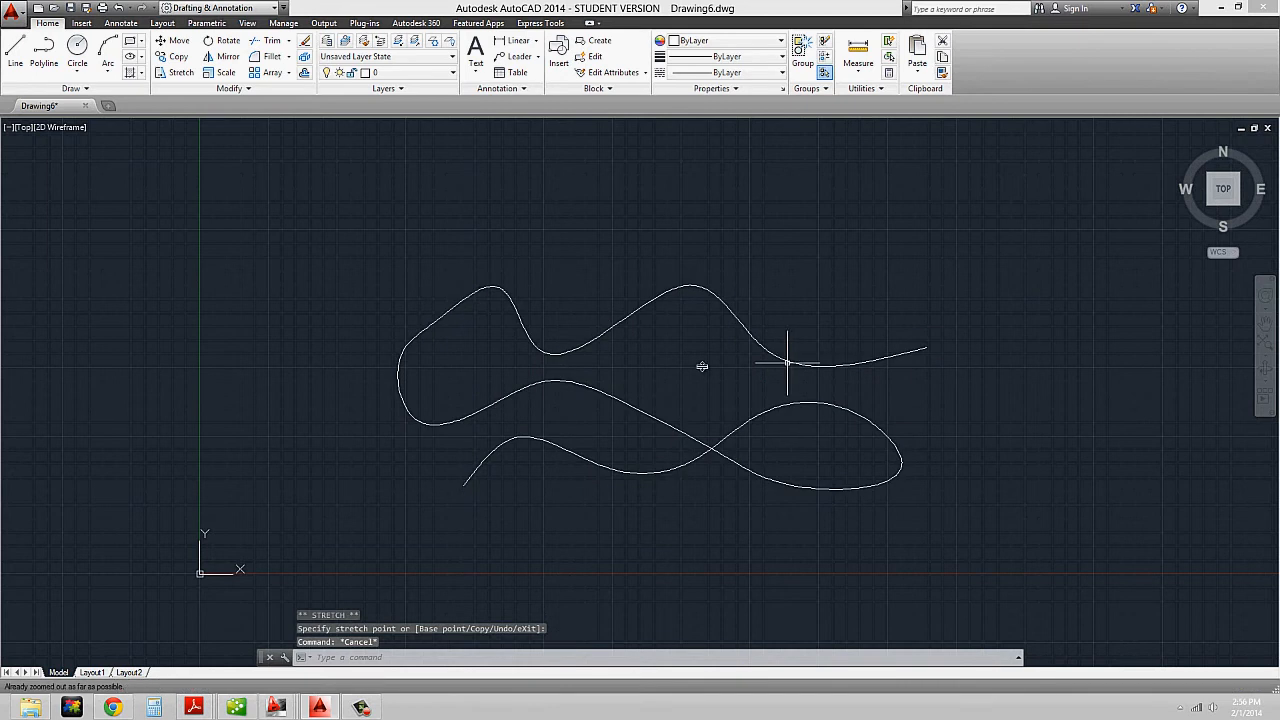
Draw a long horizontal line above the spline with Ortho mode on
middle_click_drag(700, 368, 693, 404)
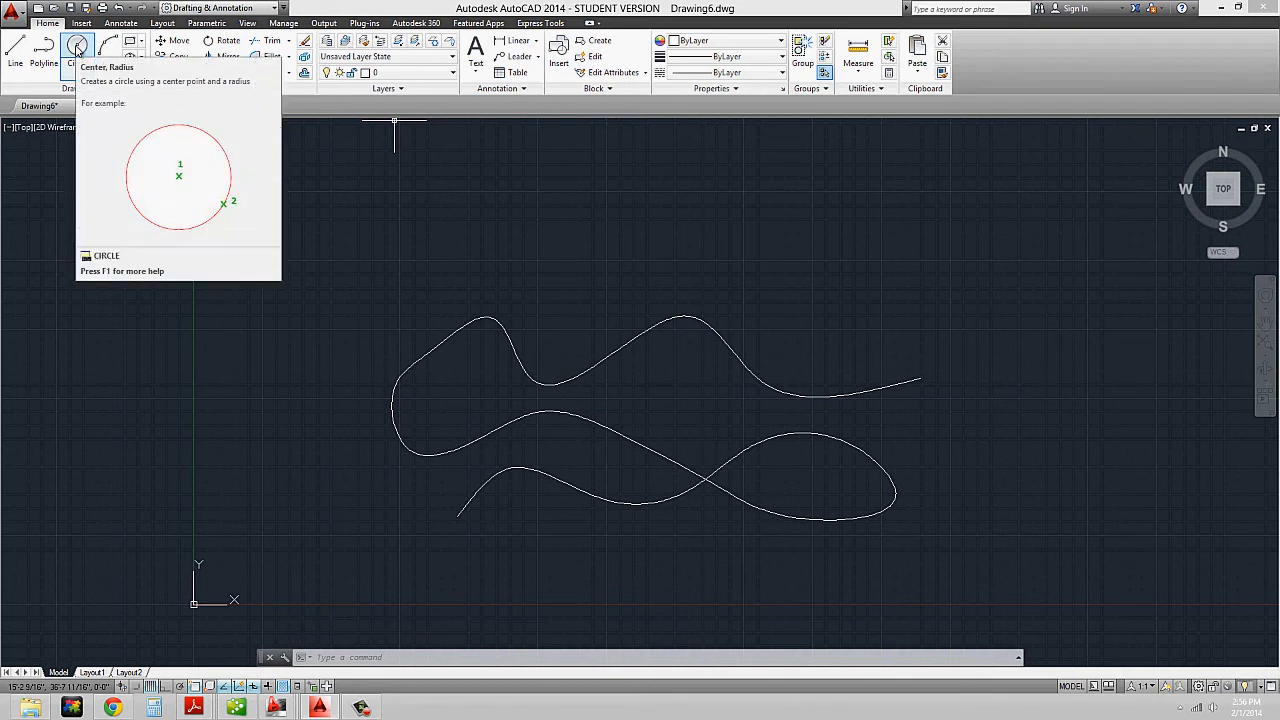
type("1")
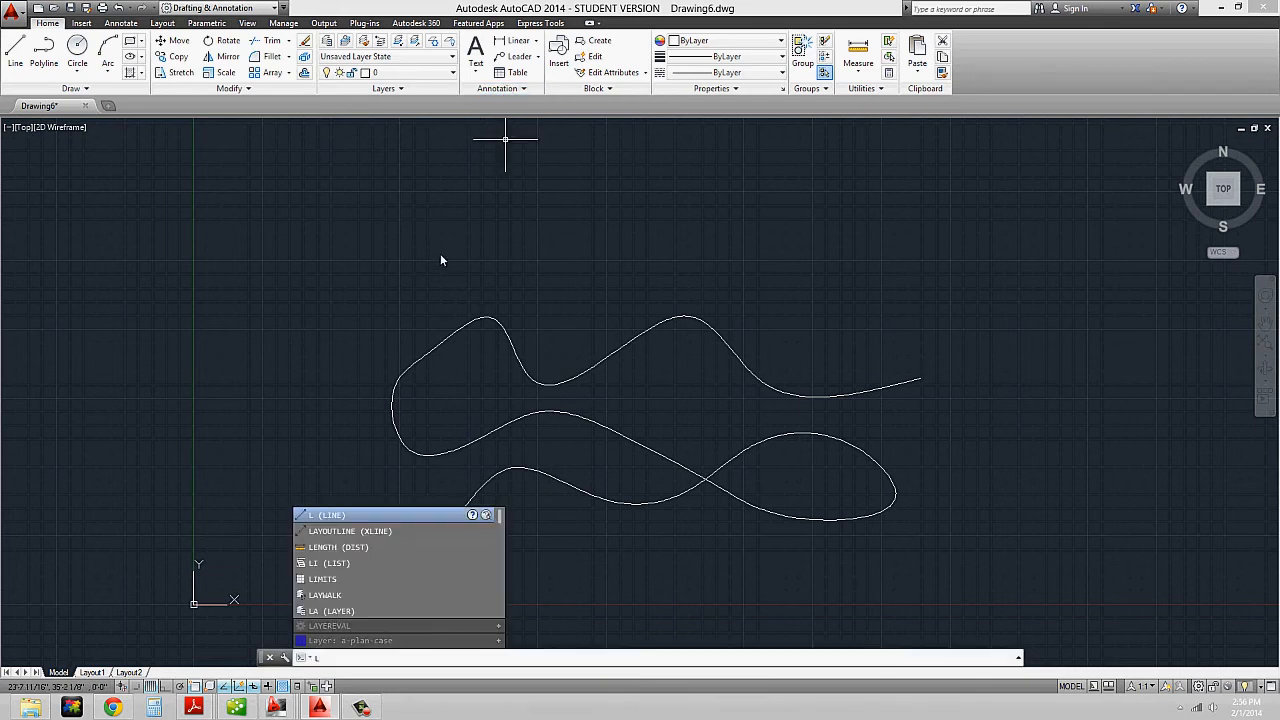
key("BackSpace")
type("l")
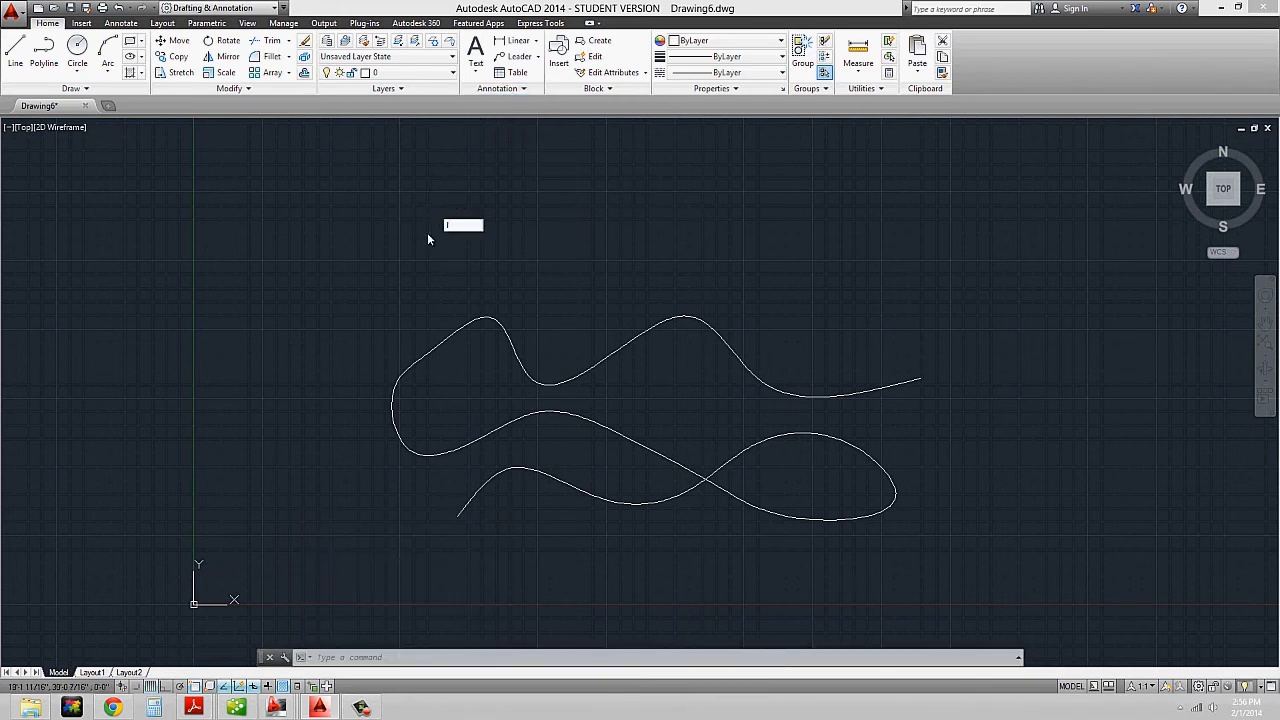
key("Return")
left_click(414, 221)
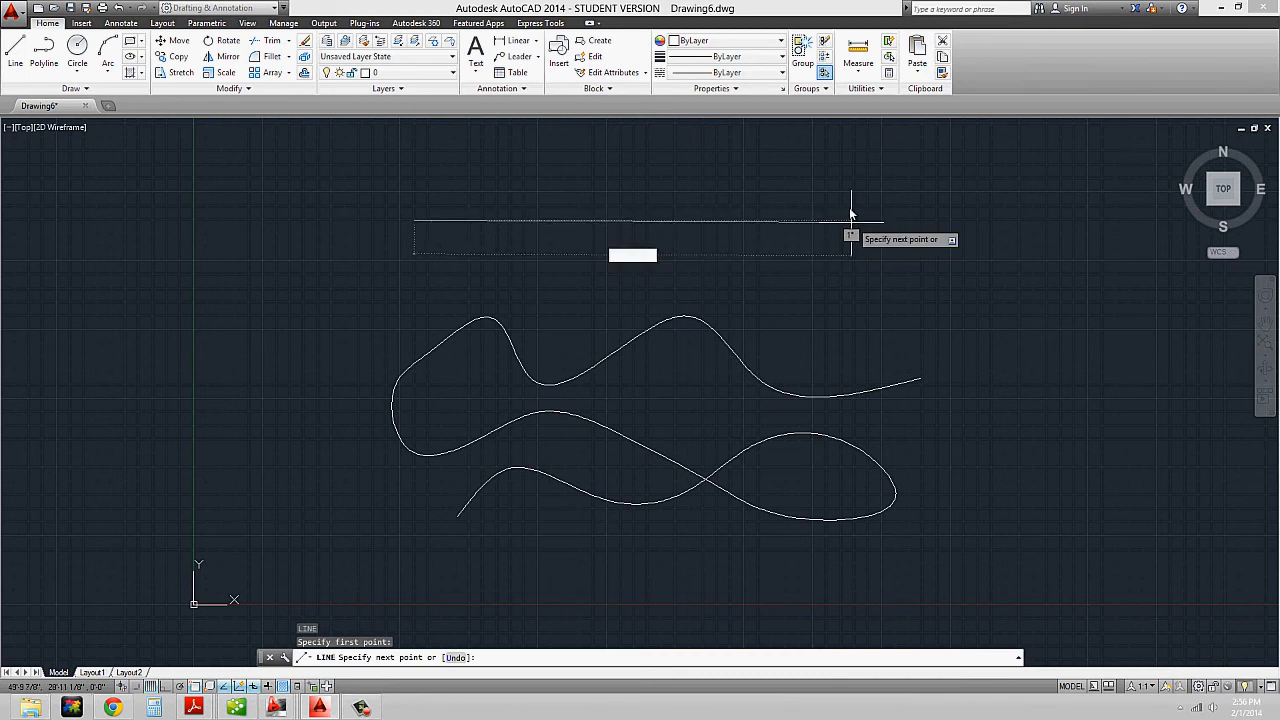
key("F8")
left_click(850, 219)
key("Return")
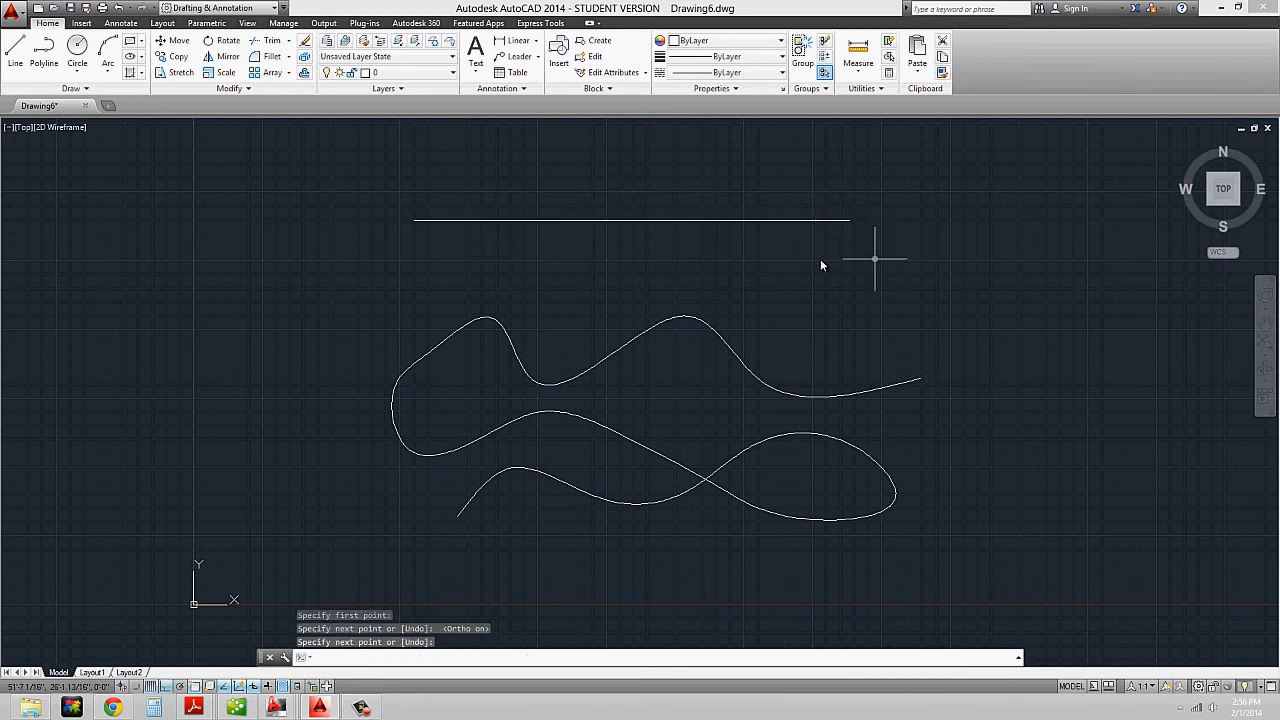
Draw a rectangle to the right of the horizontal line, above the spline's open end
middle_click_drag(703, 259, 681, 270)
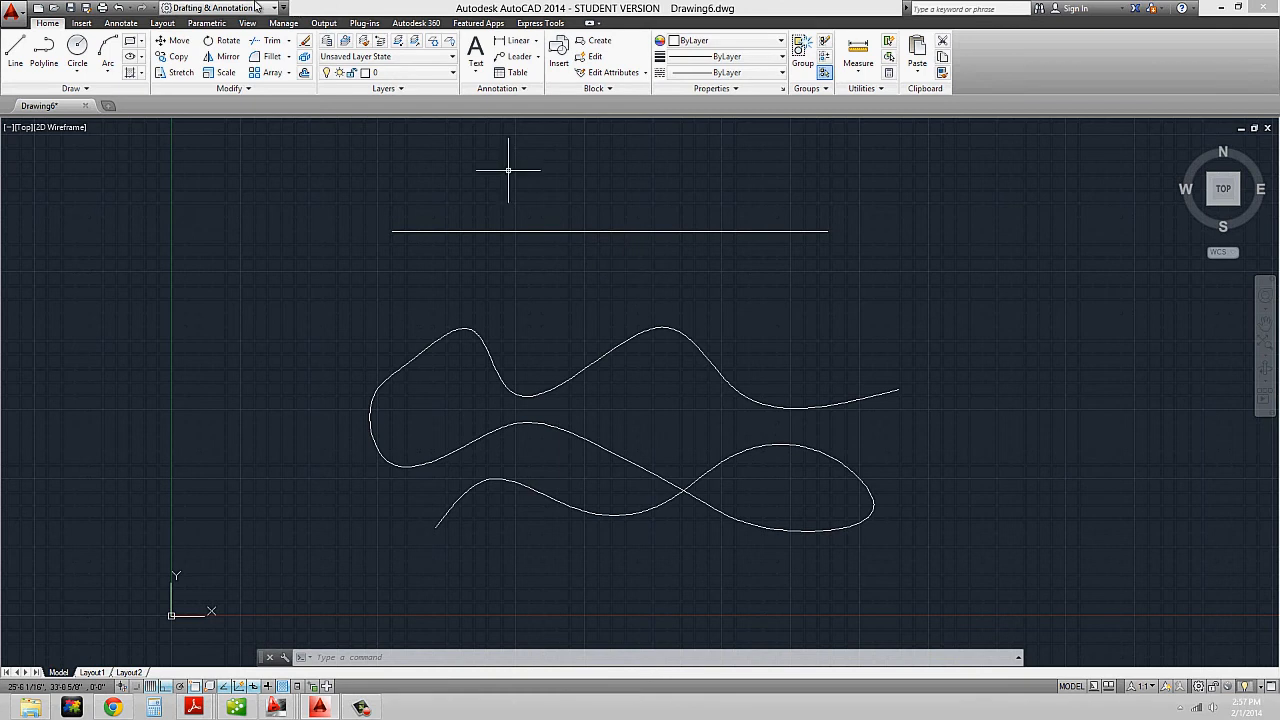
left_click(130, 42)
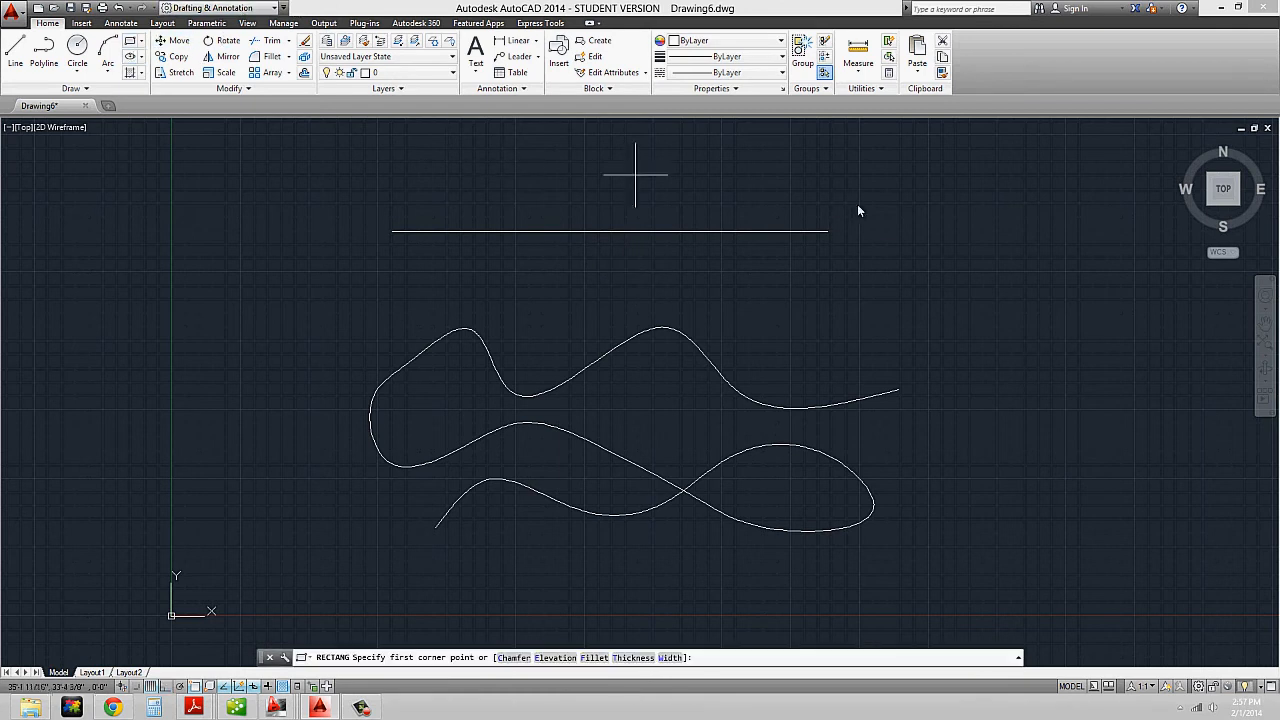
left_click(958, 203)
left_click(1068, 295)
Draw a center-radius circle to the left of the spline
left_click(78, 46)
left_click(282, 337)
left_click(340, 310)
Divide the long horizontal line into 6 equal segments
middle_click_drag(554, 349, 562, 354)
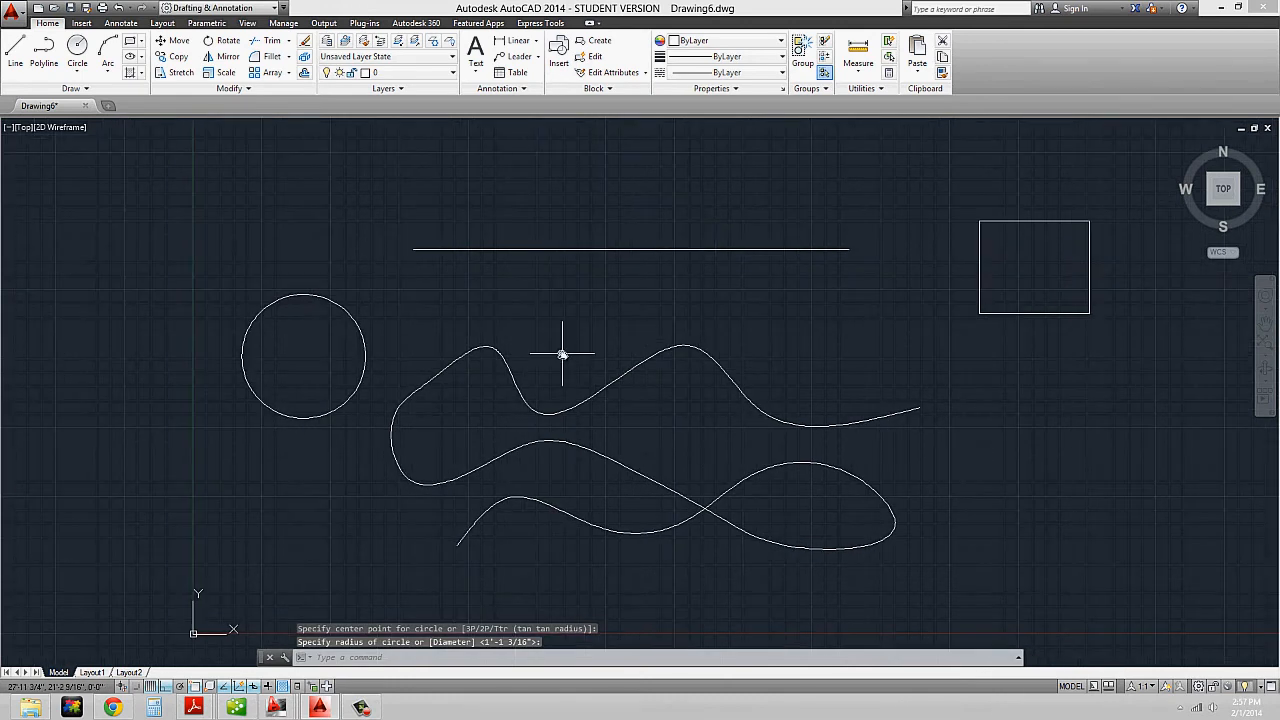
type("DIV")
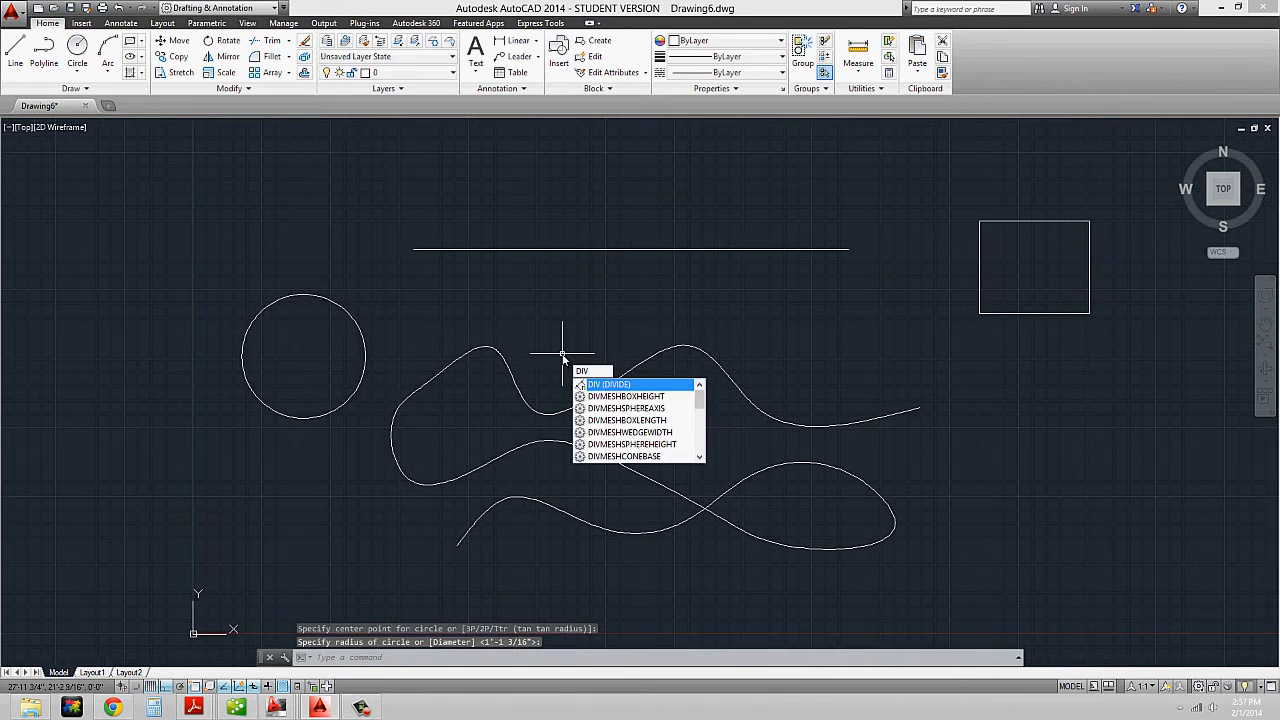
key("Return")
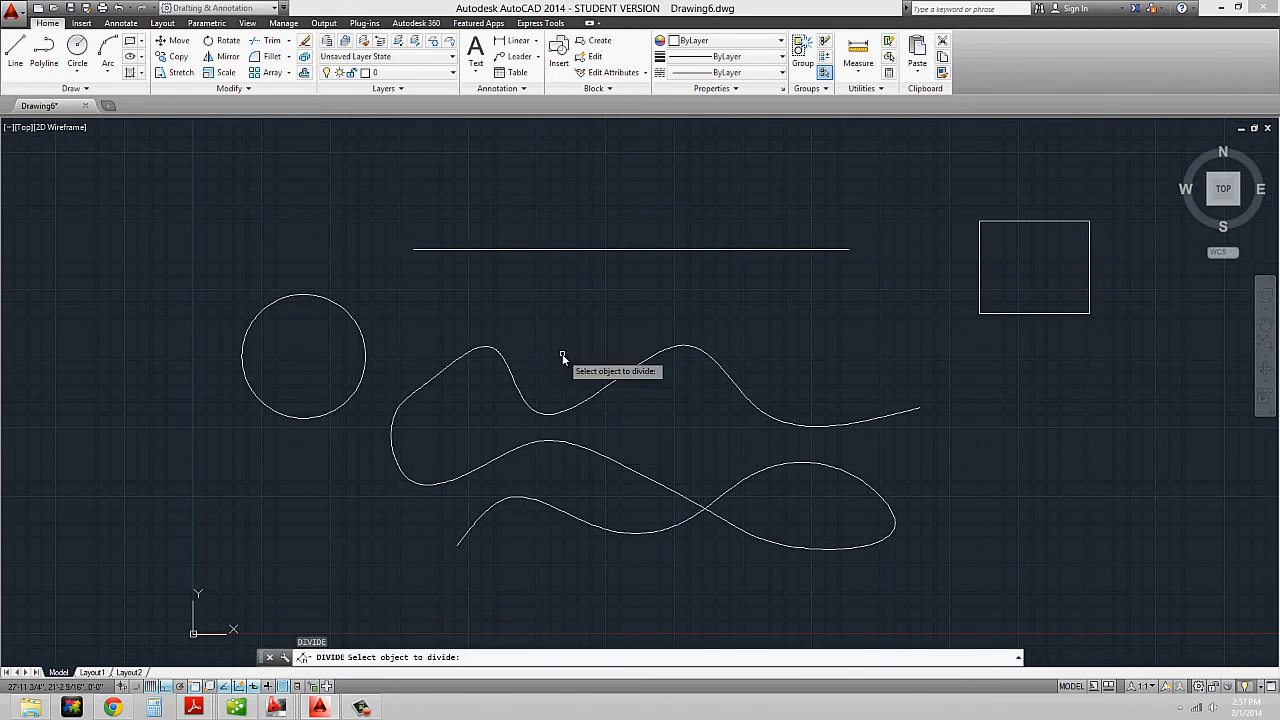
left_click(594, 250)
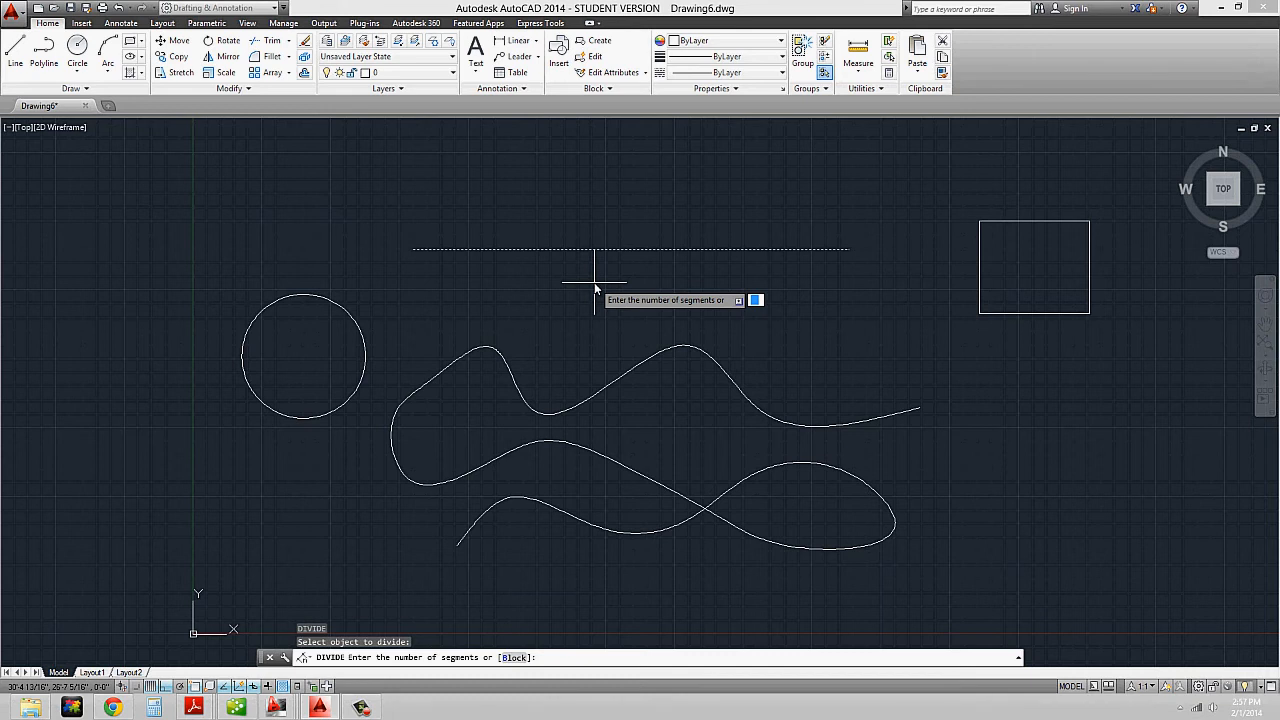
type("6")
key("Return")
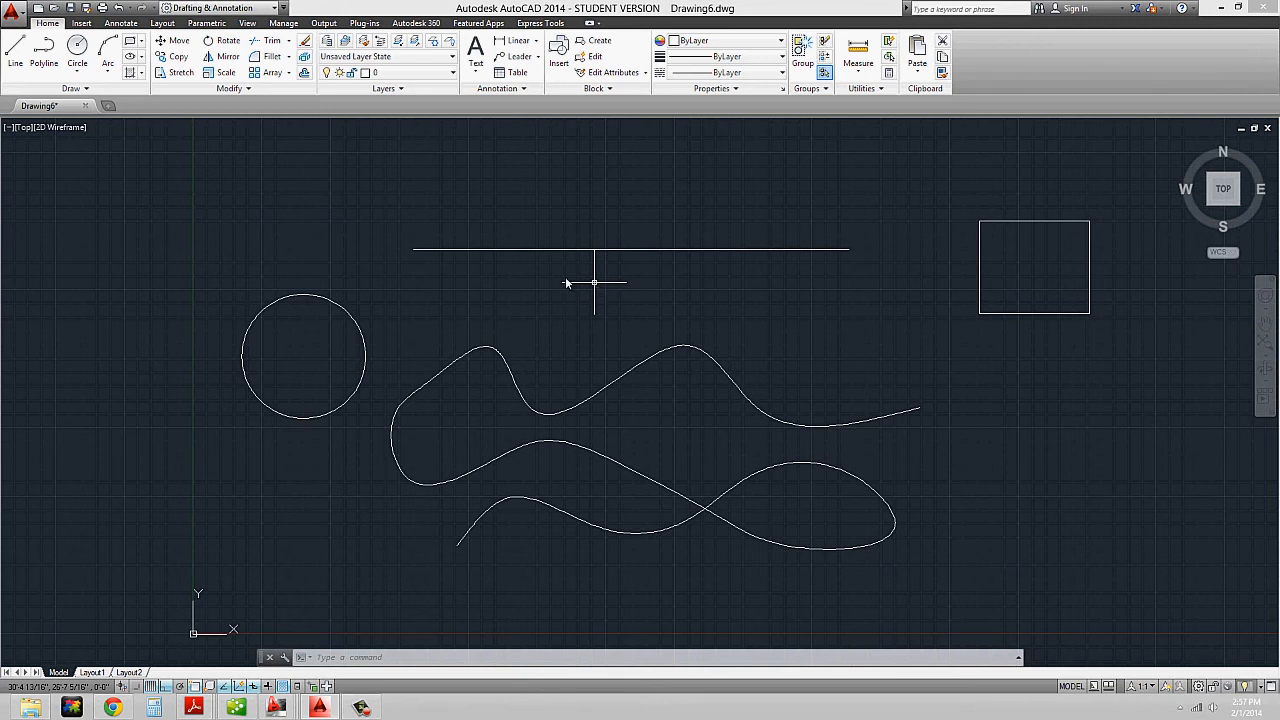
left_click(441, 250)
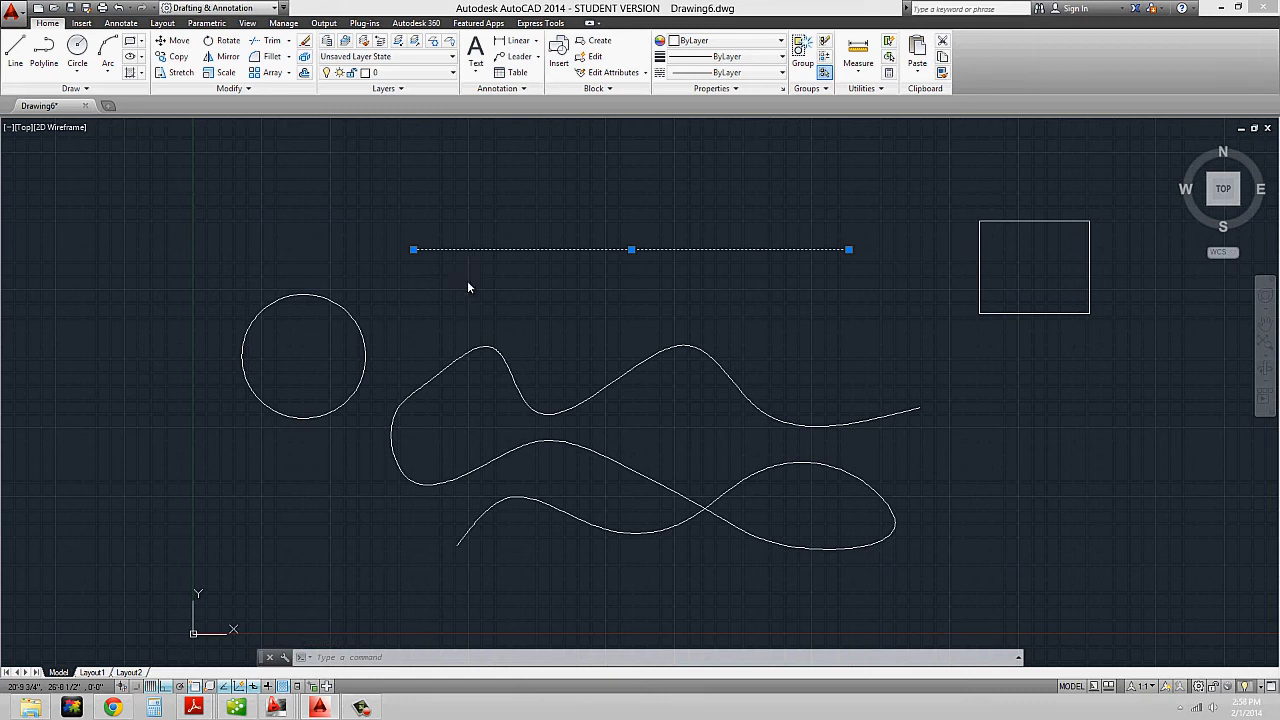
key("Escape")
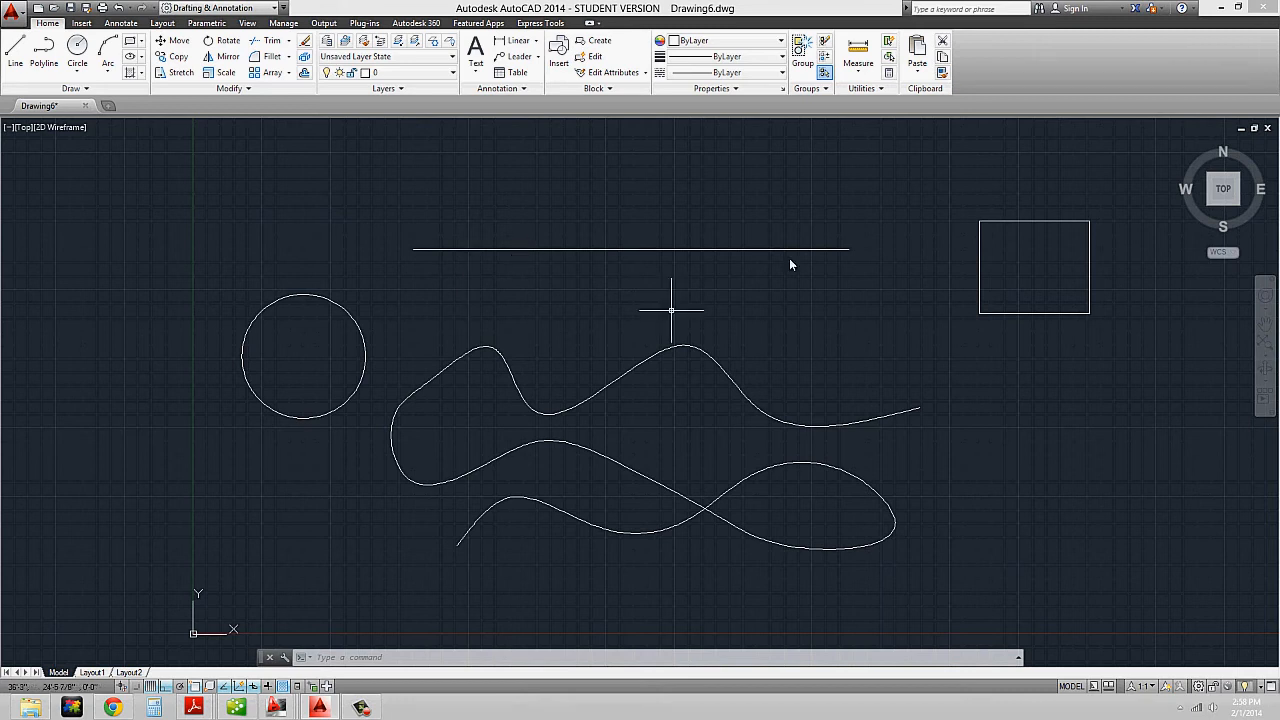
left_click(882, 89)
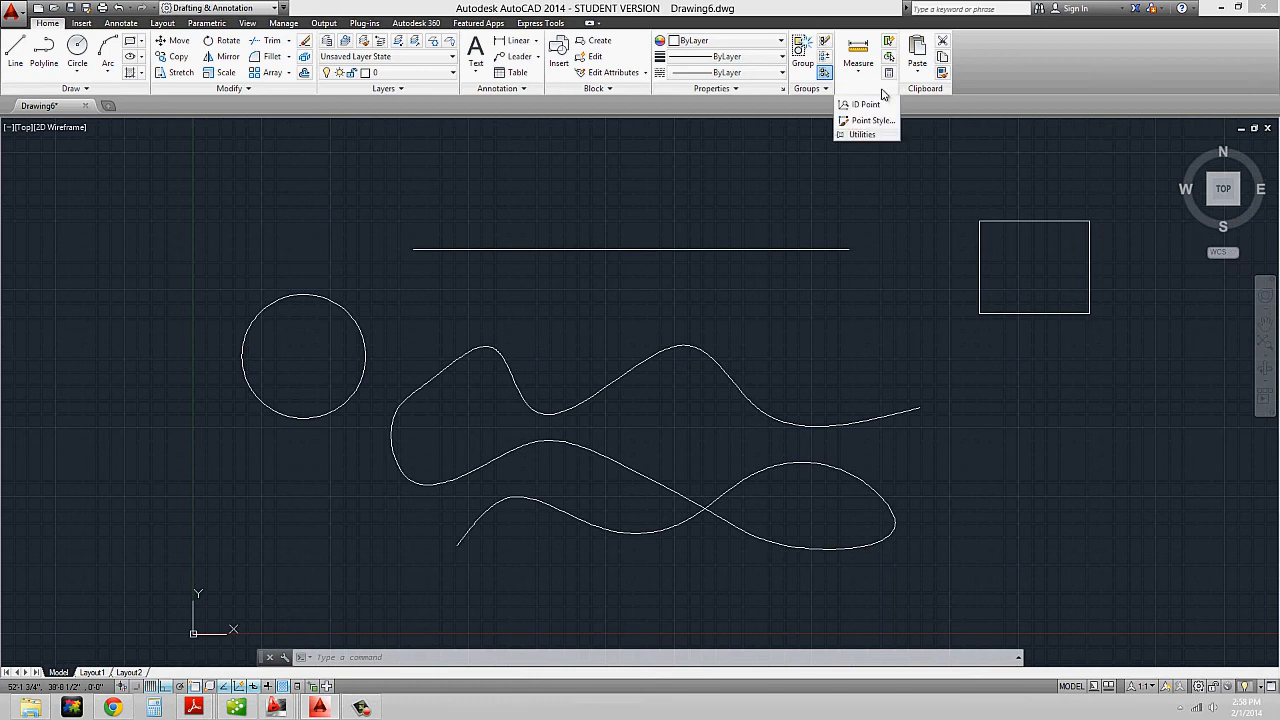
key("Escape")
key("Escape")
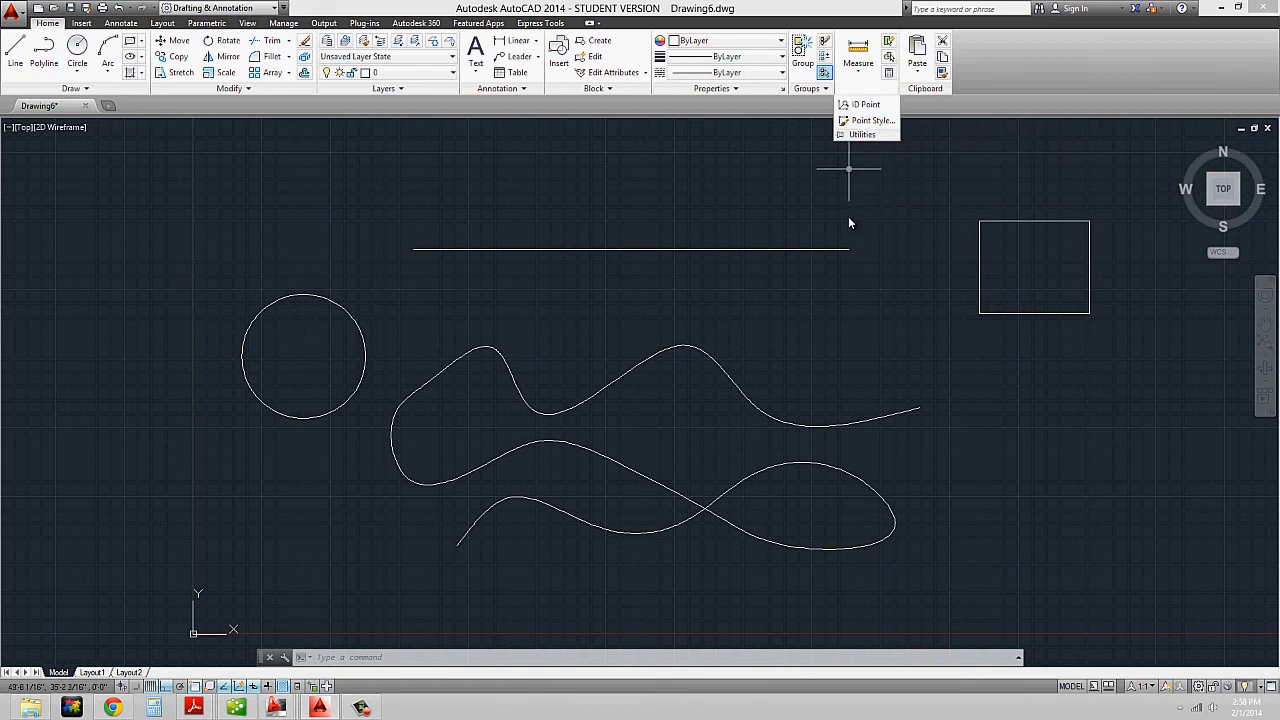
Set the point style to the circle with an X through it, using the DDPTYPE command
type("ddptype")
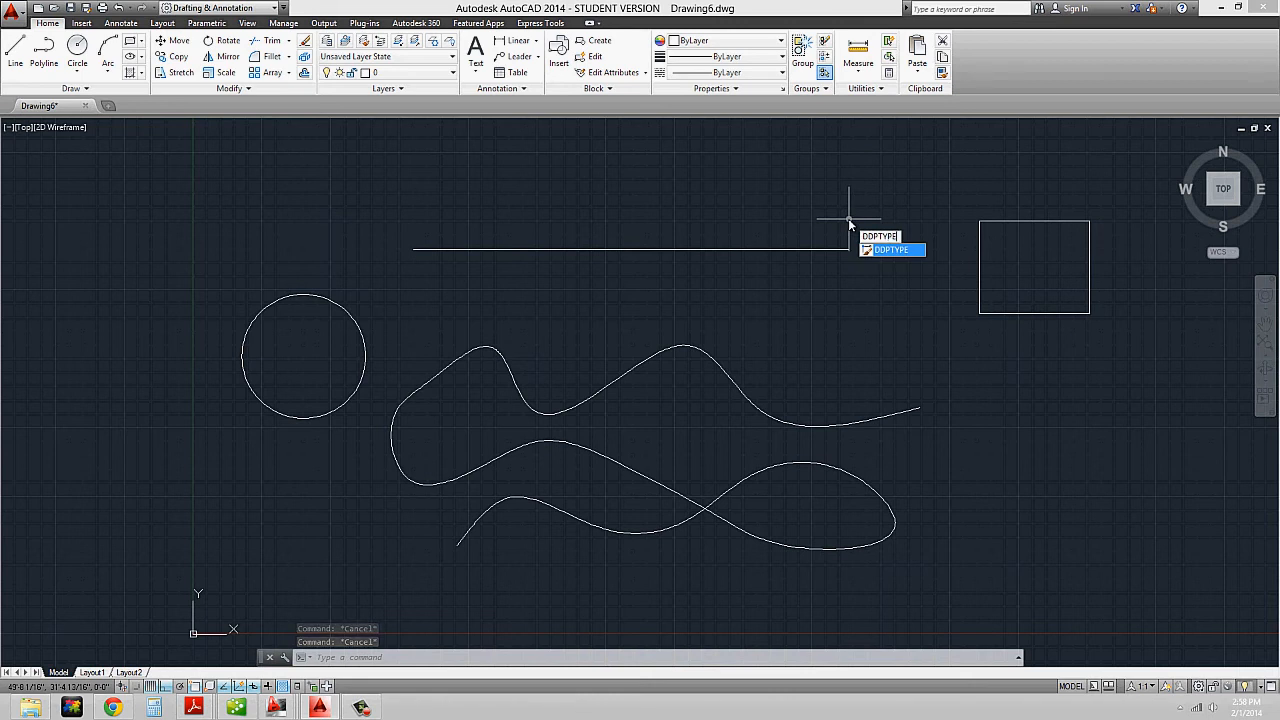
key("Return")
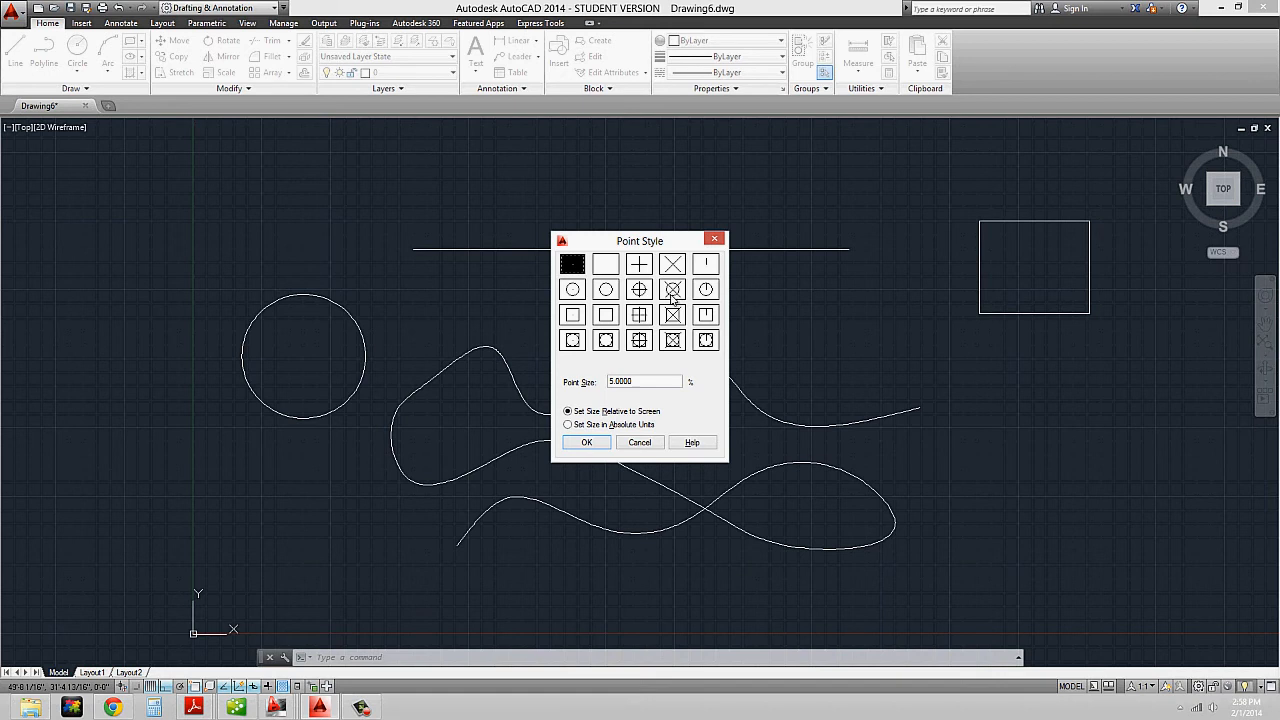
left_click(675, 290)
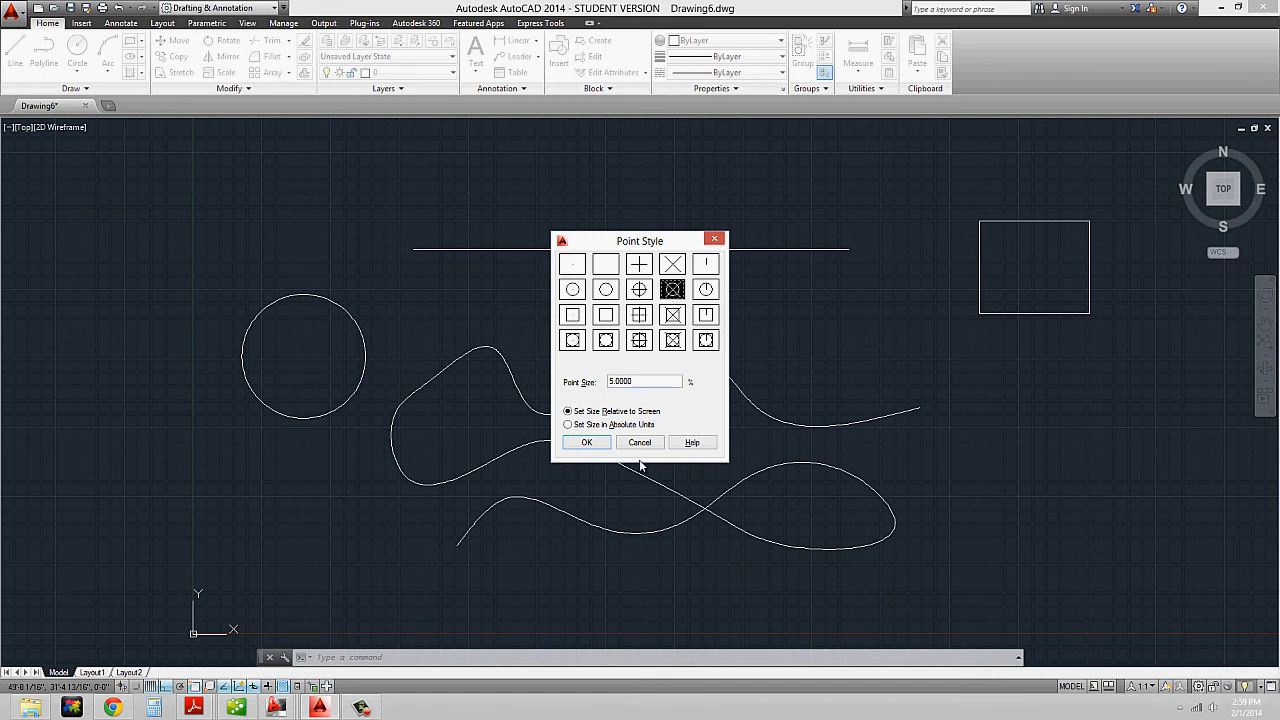
left_click(587, 442)
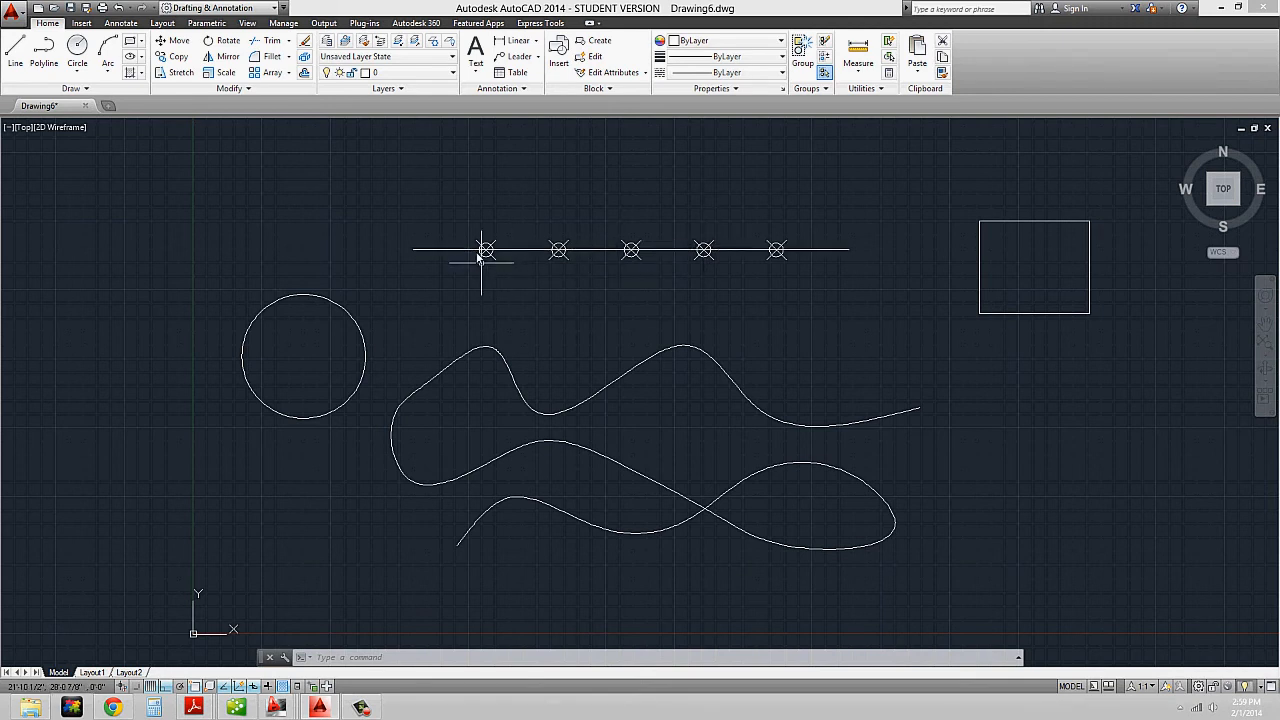
Check whether the divided horizontal line is still a single object by selecting it, and deselect it
left_click(521, 254)
left_click(566, 386)
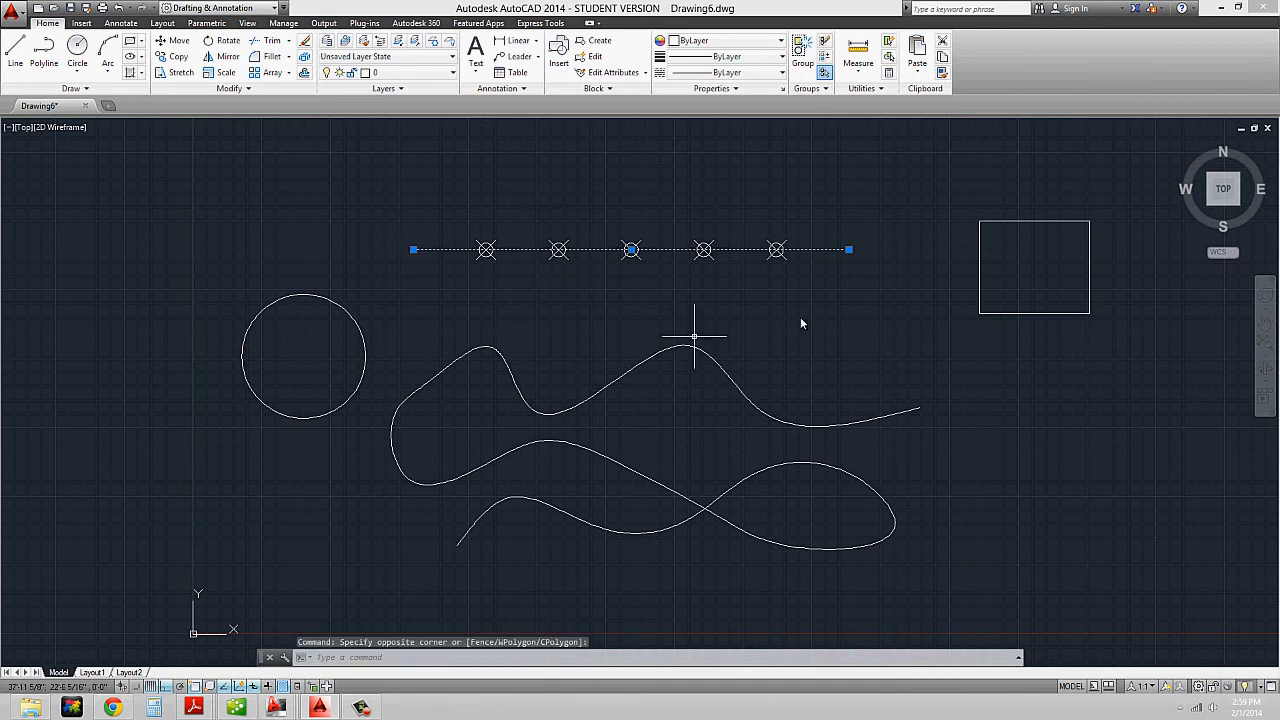
key("Escape")
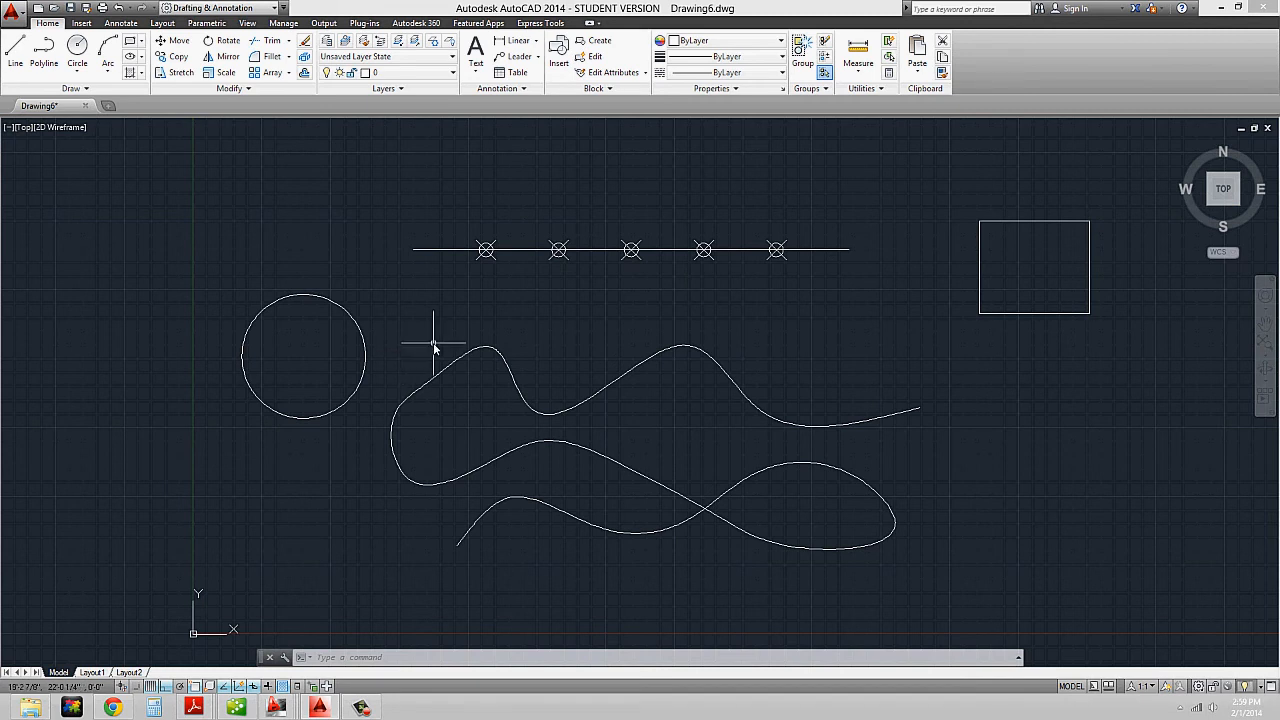
type("xl")
key("Return")
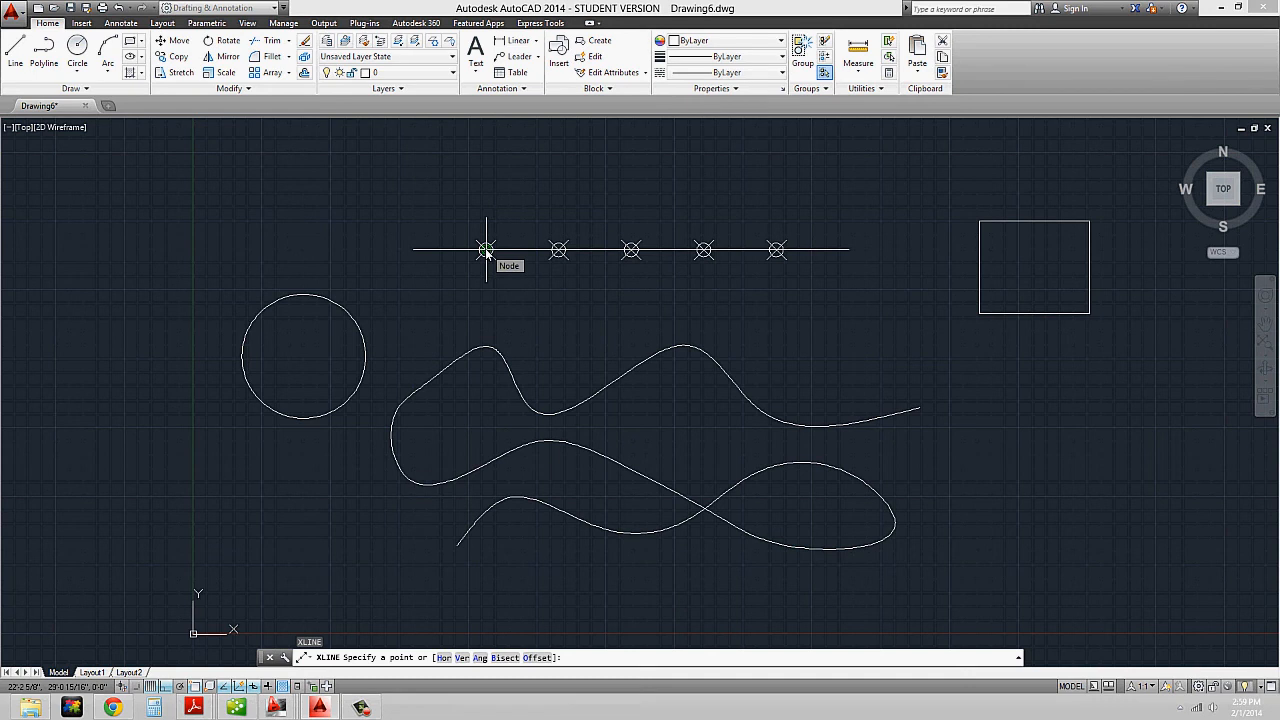
key("Escape")
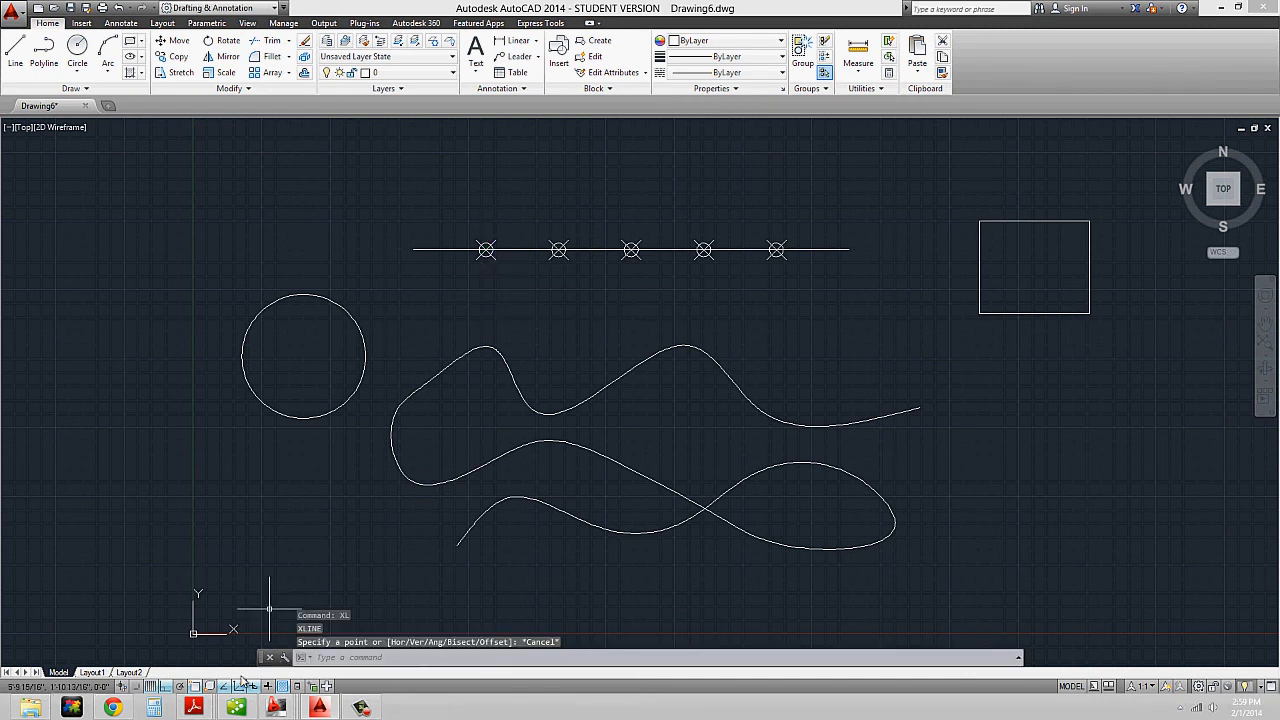
Check that the Node object snap is enabled in the running object snap options
right_click(212, 686)
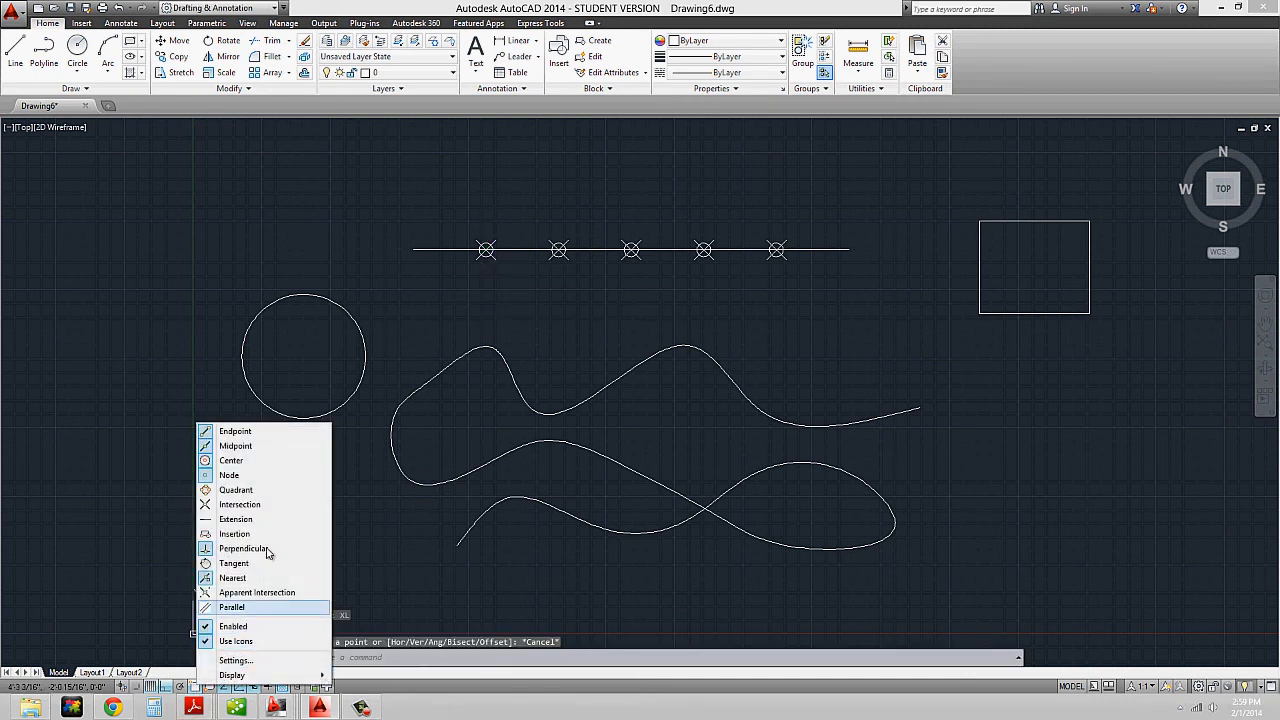
left_click(228, 475)
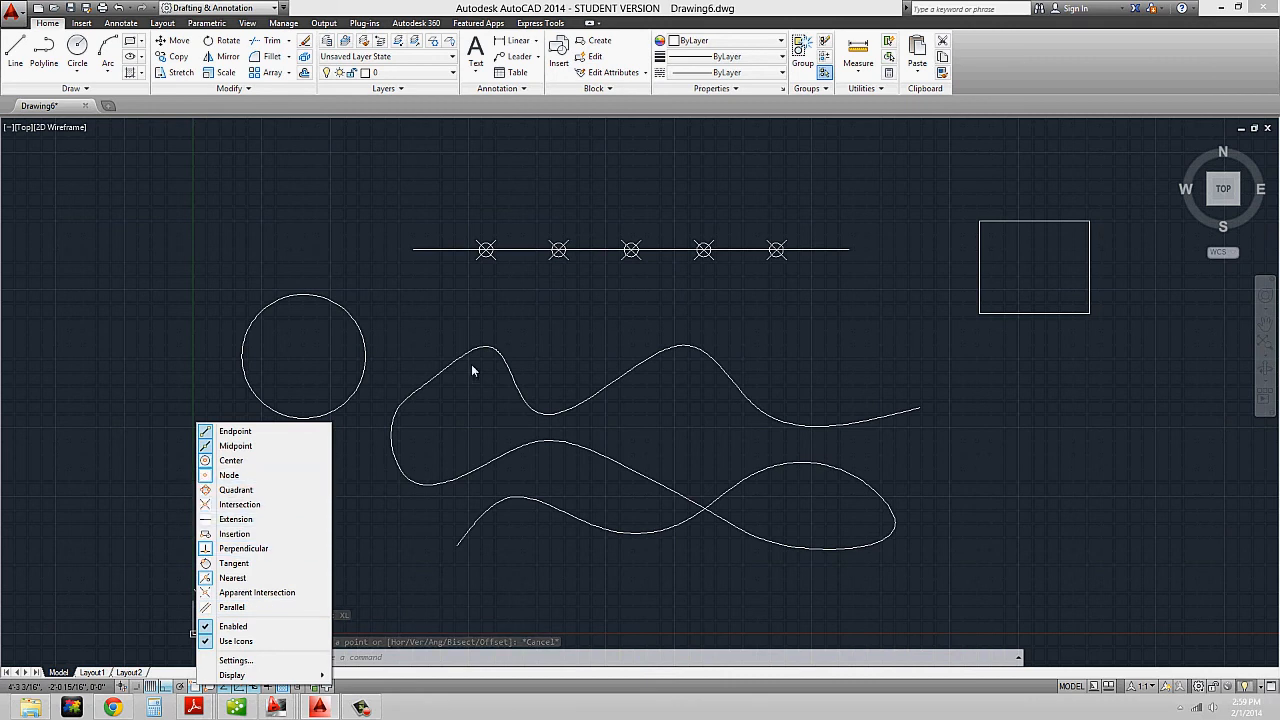
left_click(577, 366)
key("Escape")
Draw vertical construction lines through the five division points on the horizontal line
type("xl")
key("Return")
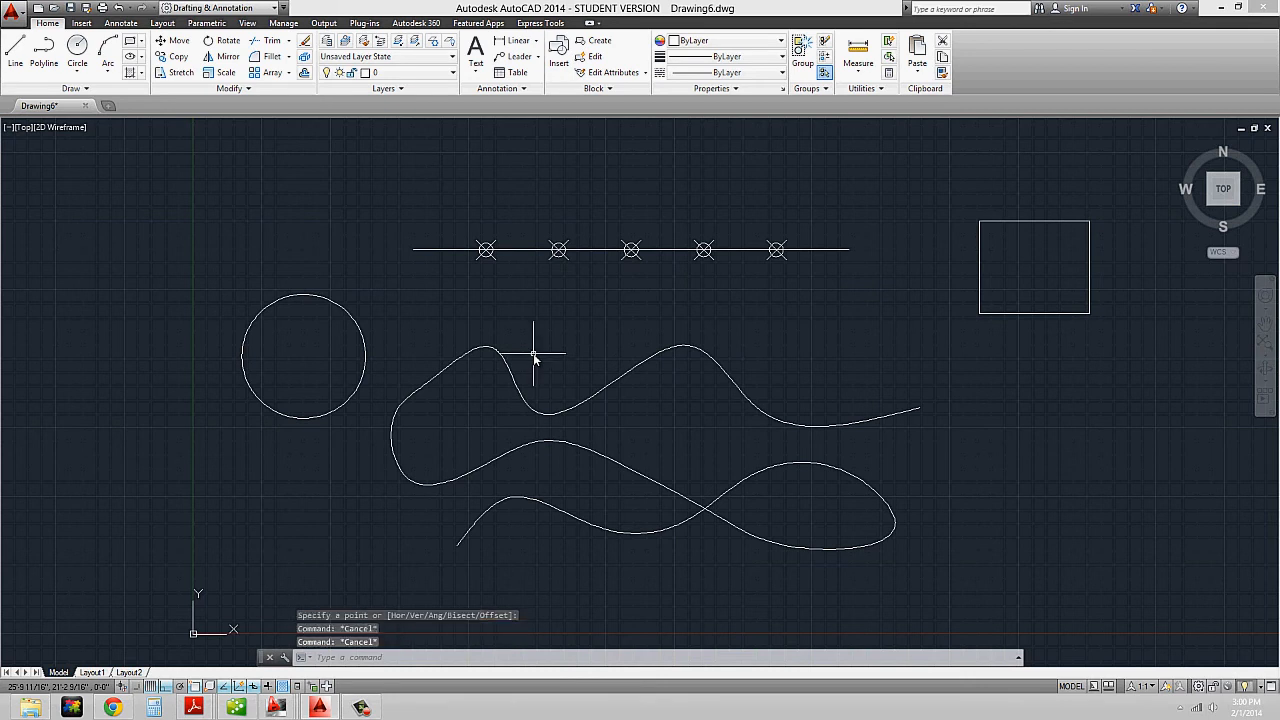
type("v")
key("Return")
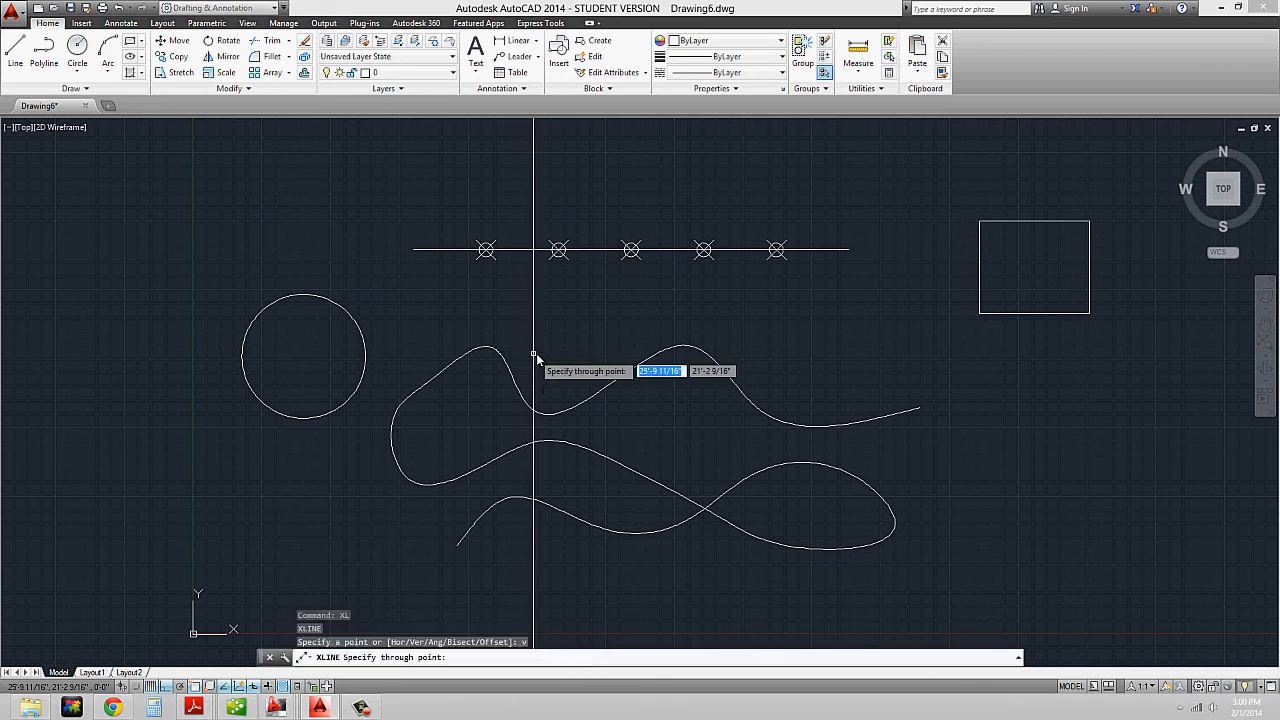
left_click(486, 249)
left_click(559, 249)
left_click(631, 249)
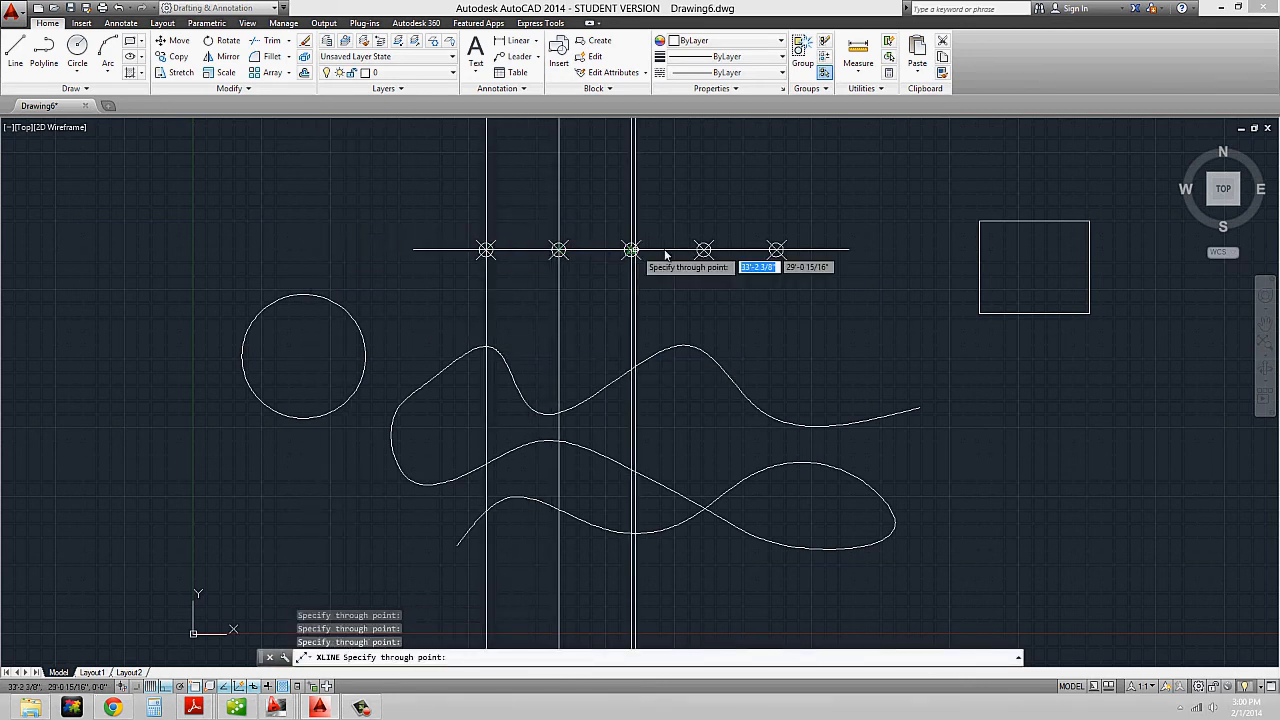
left_click(704, 249)
left_click(776, 249)
key("Escape")
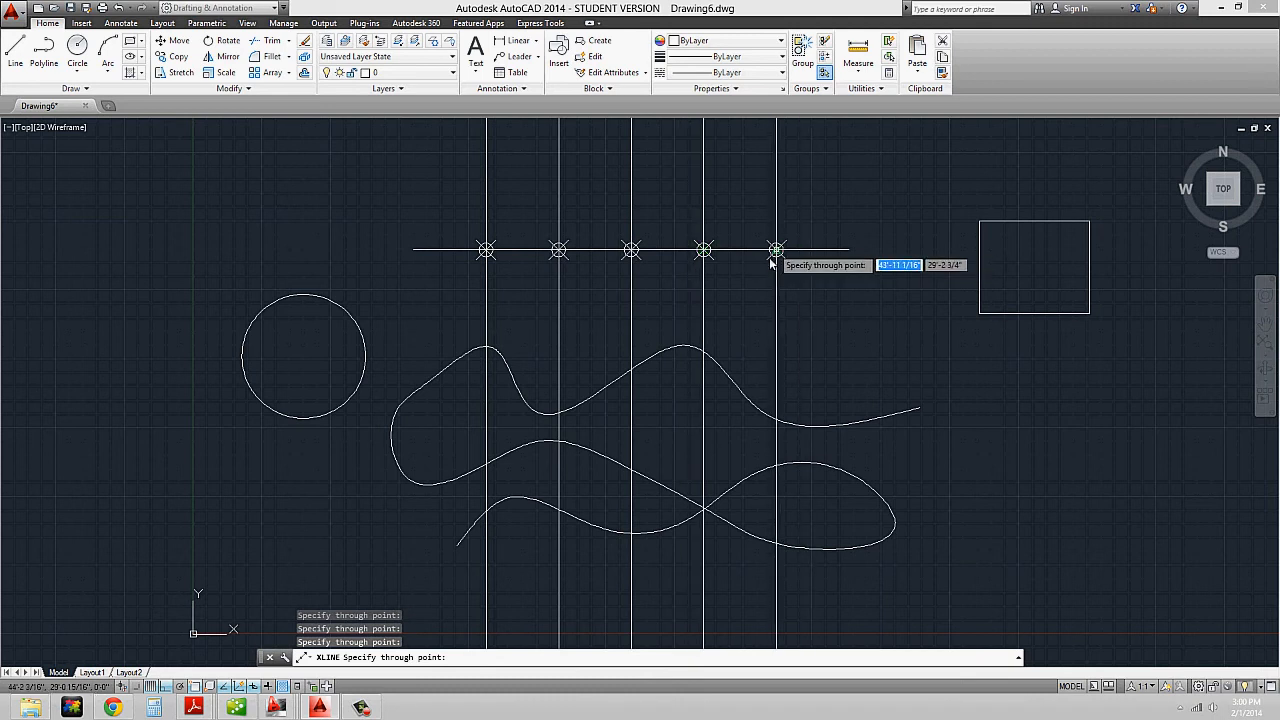
Trim away the part of the horizontal line between the third and fourth construction lines
scroll(520, 262, "up", 2)
scroll(549, 260, "up", 2)
scroll(549, 260, "down", 2)
type("trim")
key("Return")
left_click(668, 214)
left_click(516, 190)
key("Return")
left_click(600, 247)
left_click(573, 344)
key("Escape")
Trim away the part of the horizontal line between the first and second construction lines
middle_click_drag(595, 287, 724, 344)
key("Return")
left_click(579, 263)
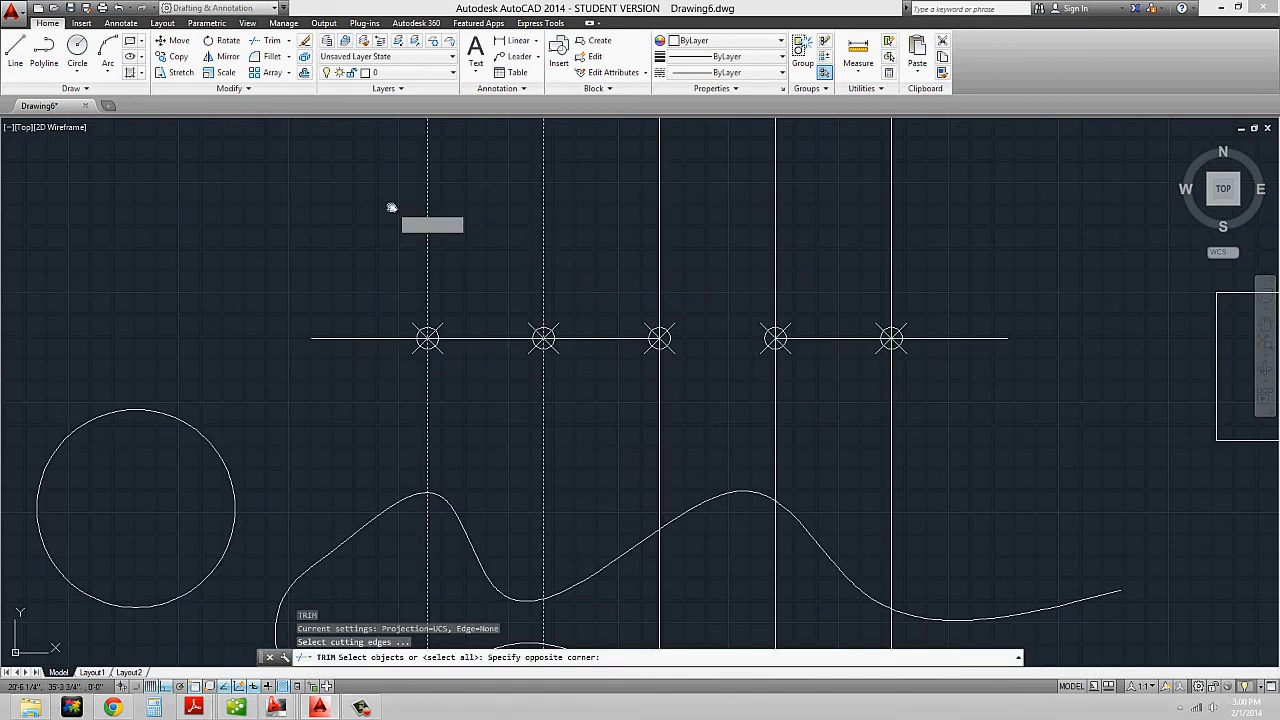
left_click(391, 206)
key("Return")
left_click(506, 366)
left_click(480, 314)
key("Escape")
Stretch the left end of the middle line piece past the second construction line toward the first
left_click(595, 362)
left_click(575, 329)
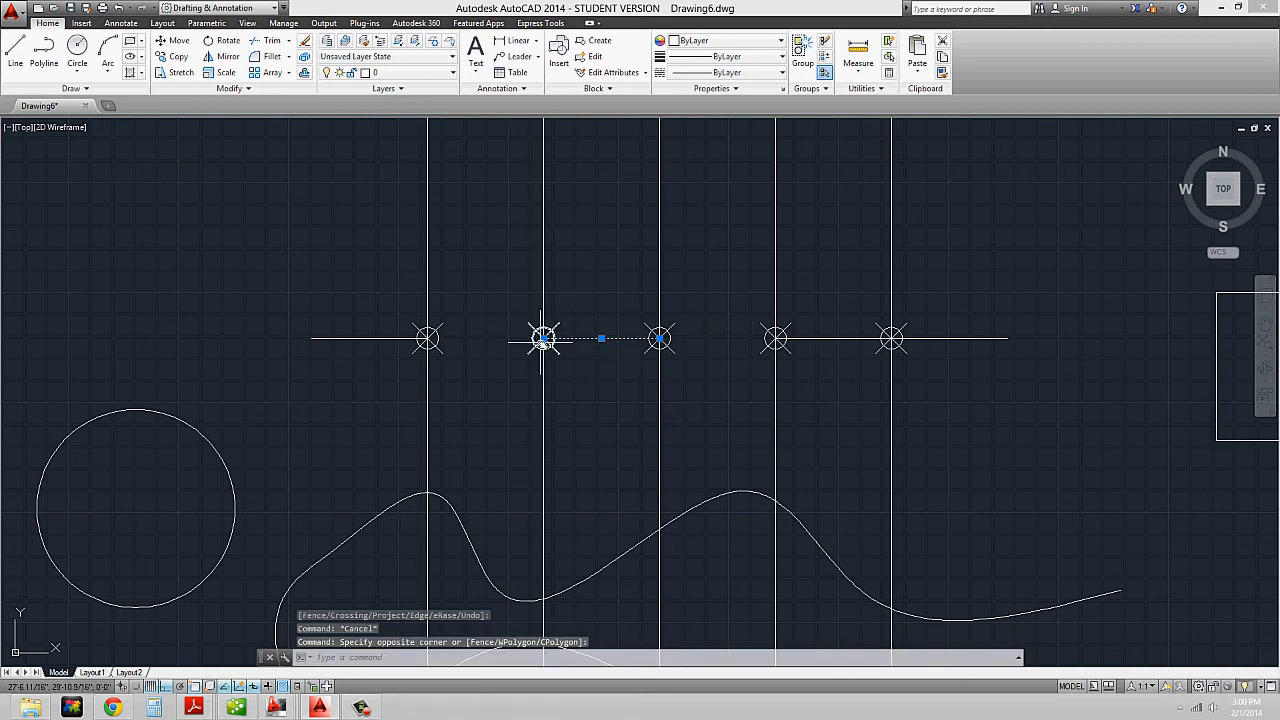
left_click(544, 339)
key("Escape")
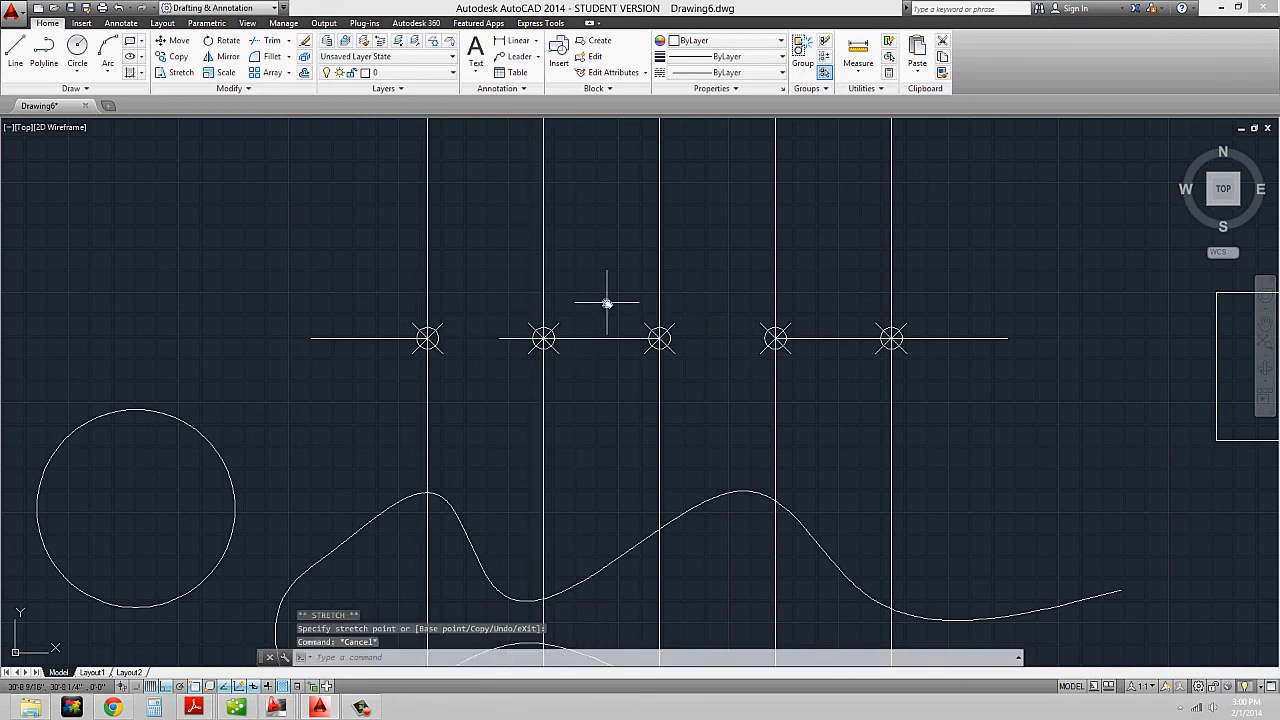
Erase the five division points, leaving the middle line piece out of the selection
scroll(604, 302, "down", 2)
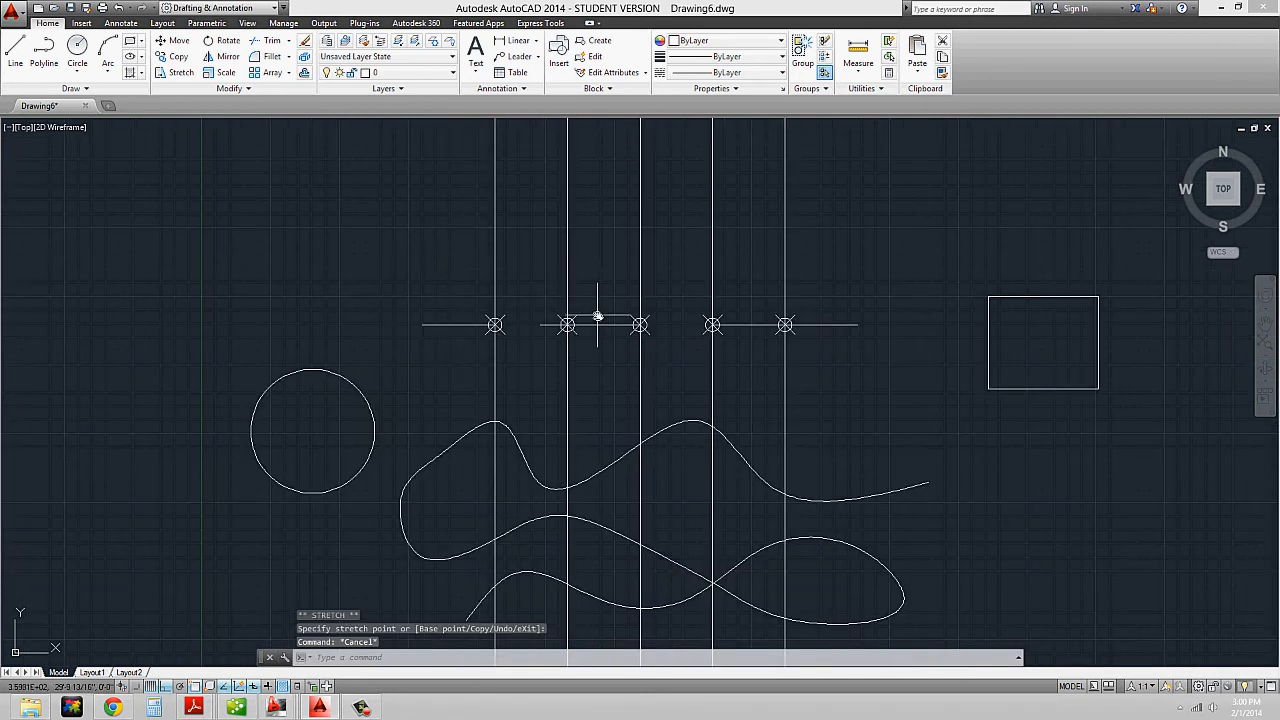
left_click(459, 287)
left_click(834, 366)
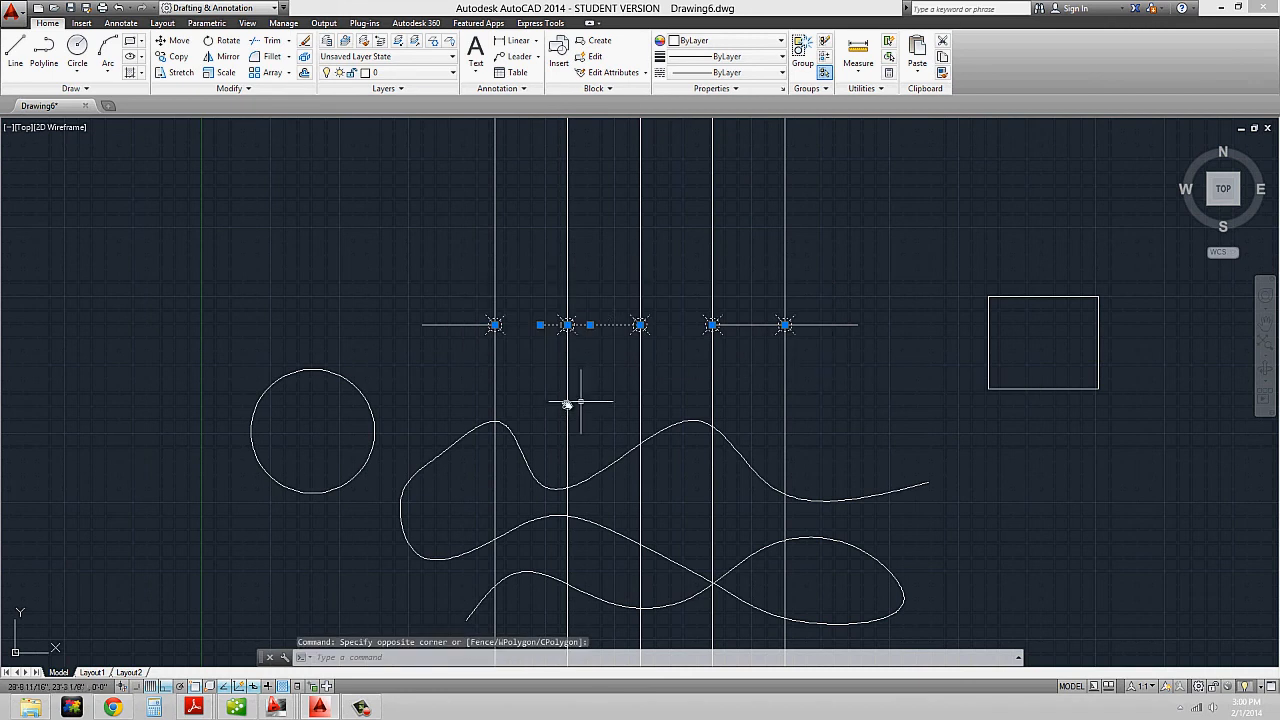
left_click(613, 317, "shift")
left_click(609, 435, "shift")
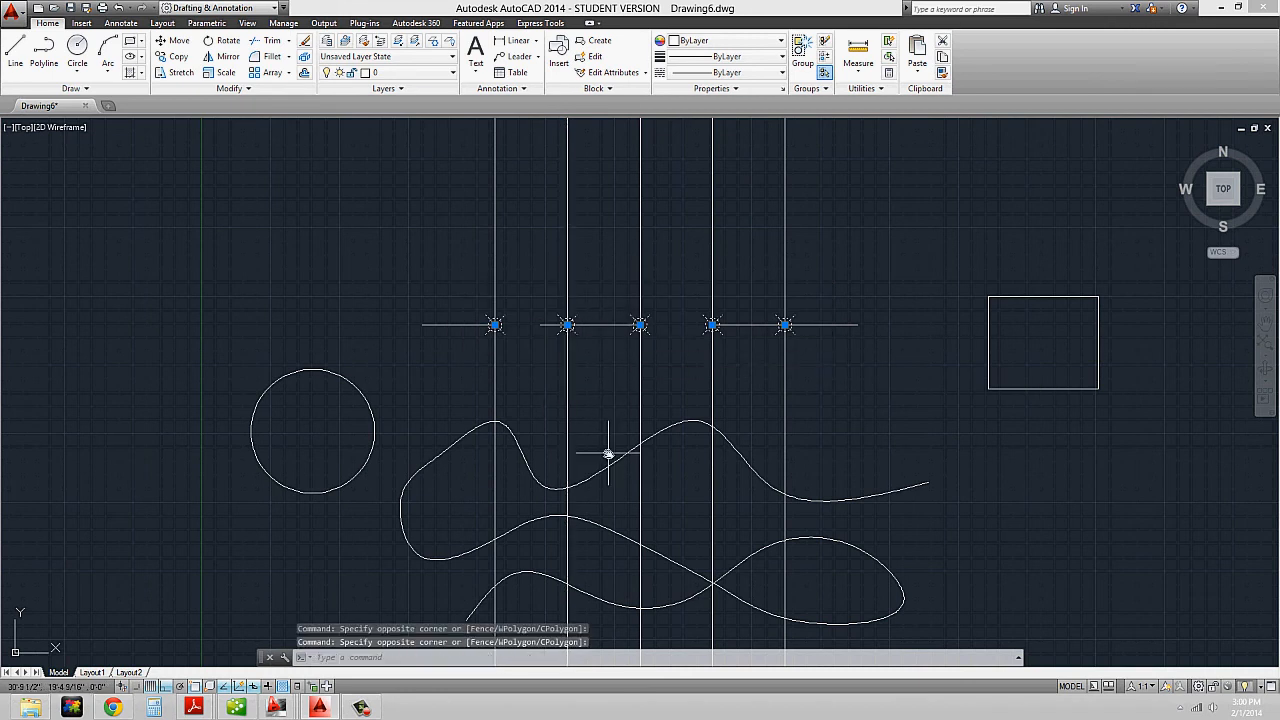
type("e")
key("Return")
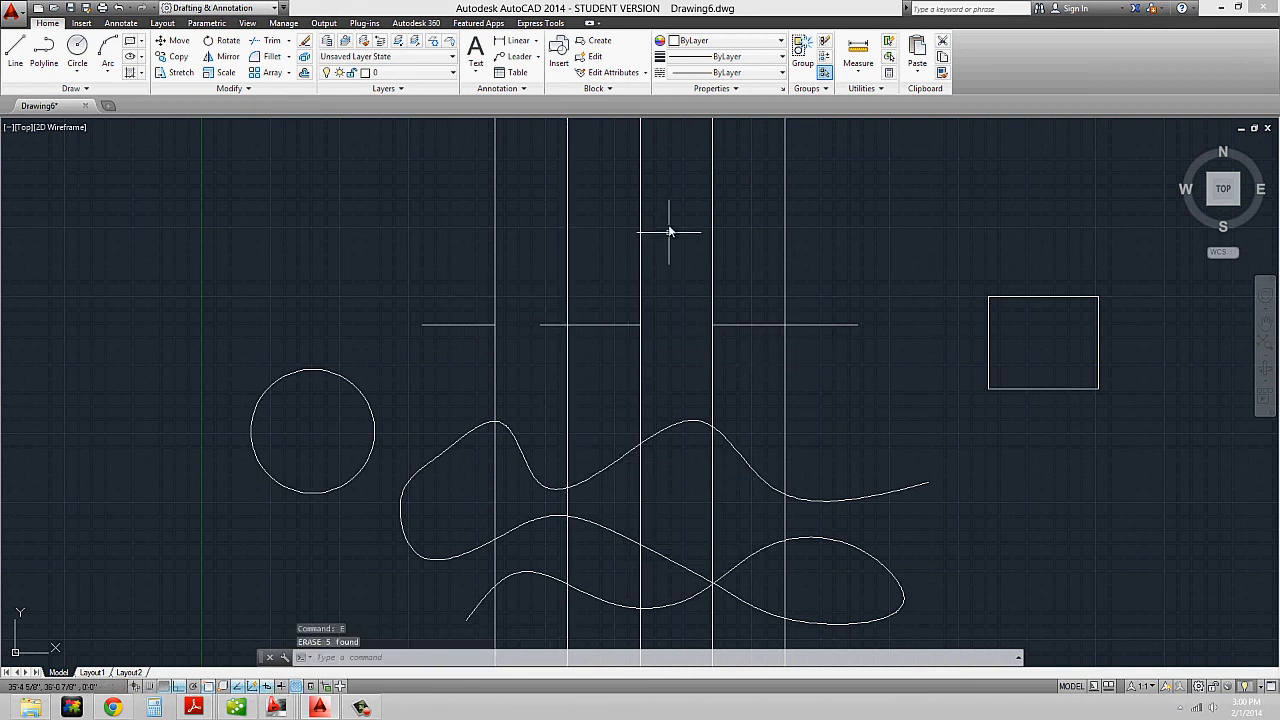
Erase the remaining horizontal line pieces and the five vertical construction lines
left_click(816, 352)
left_click(423, 263)
type("e")
key("Return")
Divide the circle into 12 equal segments
scroll(660, 290, "down", 3)
middle_click_drag(659, 298, 666, 278)
scroll(571, 329, "up", 3)
type("d")
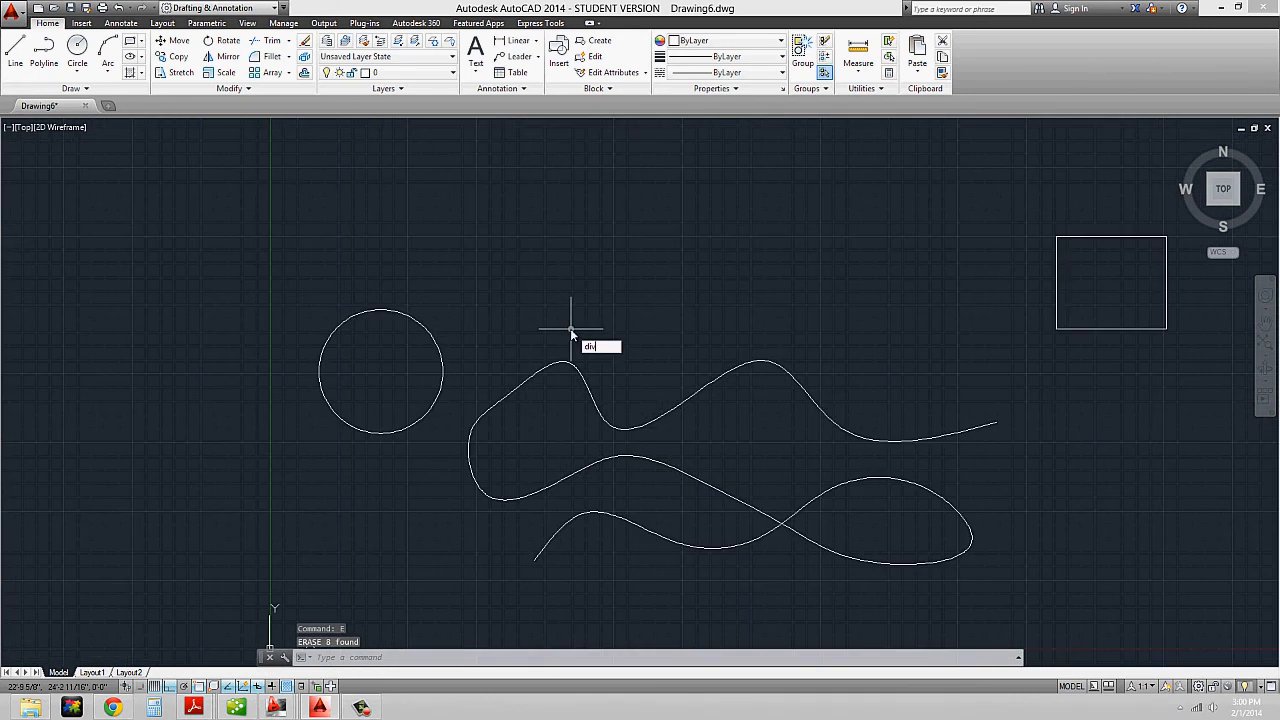
type("iv")
key("Return")
left_click(421, 326)
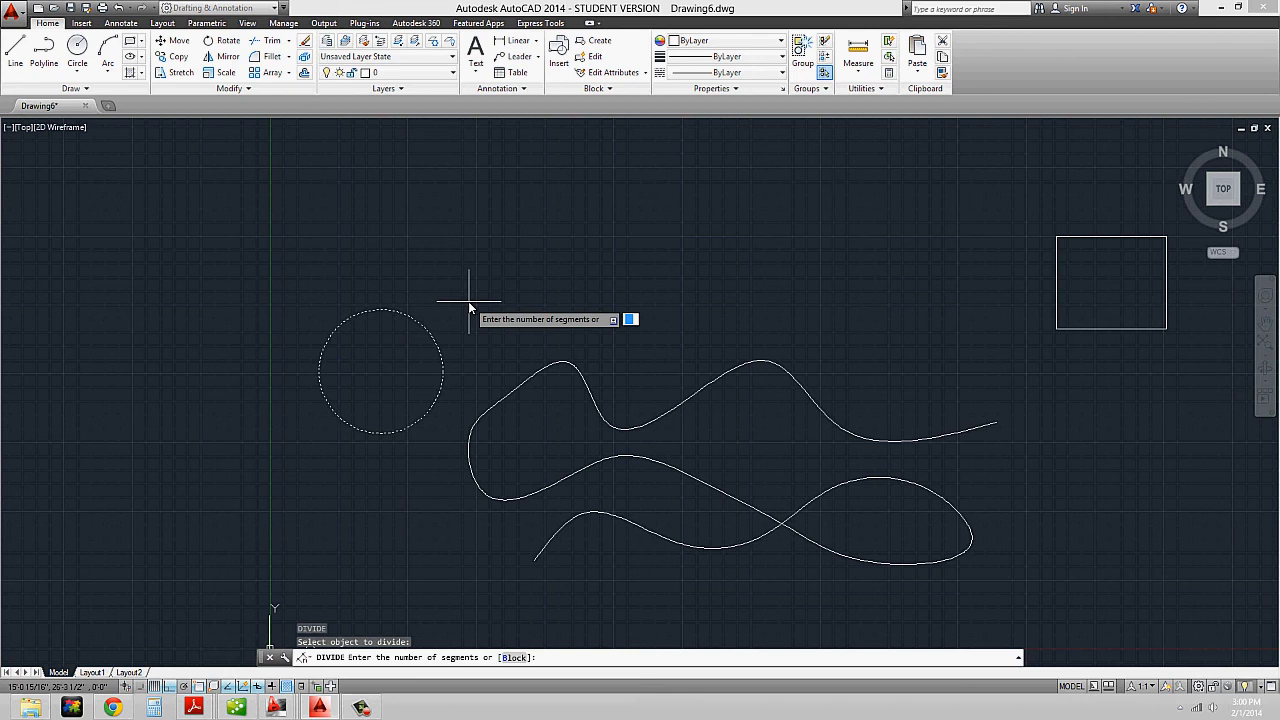
type("12")
key("Return")
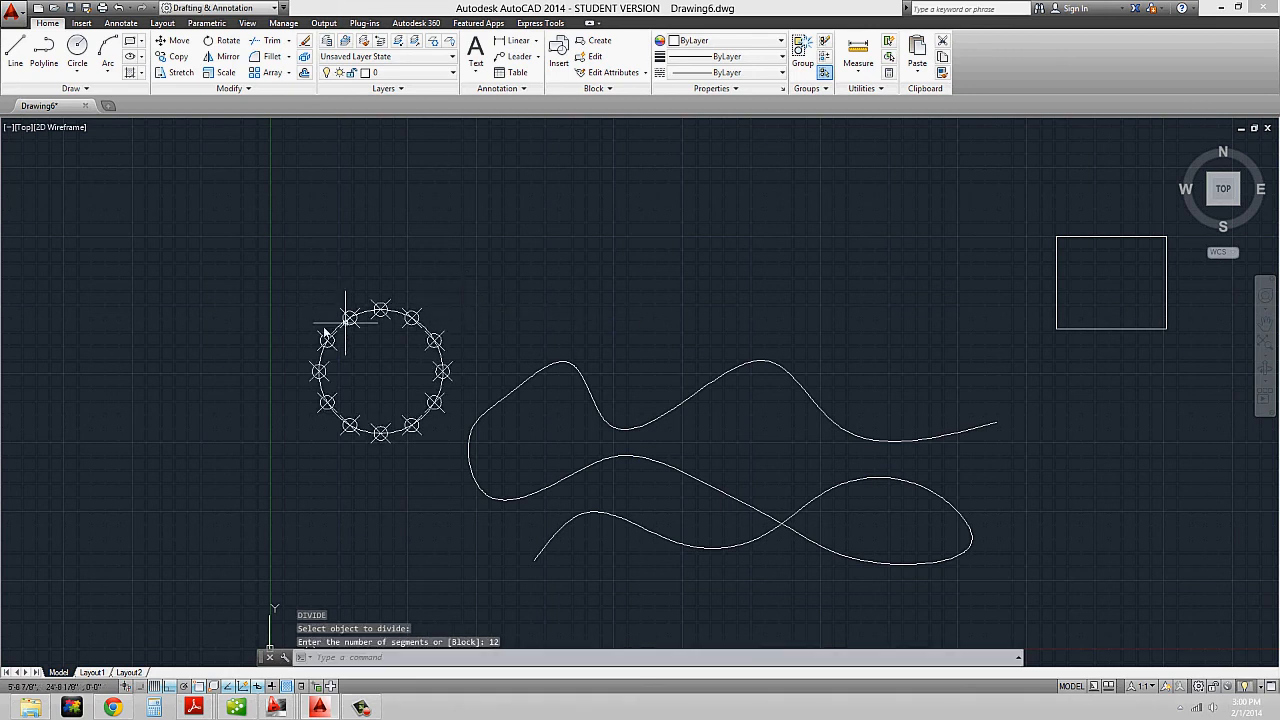
scroll(280, 312, "up", 2)
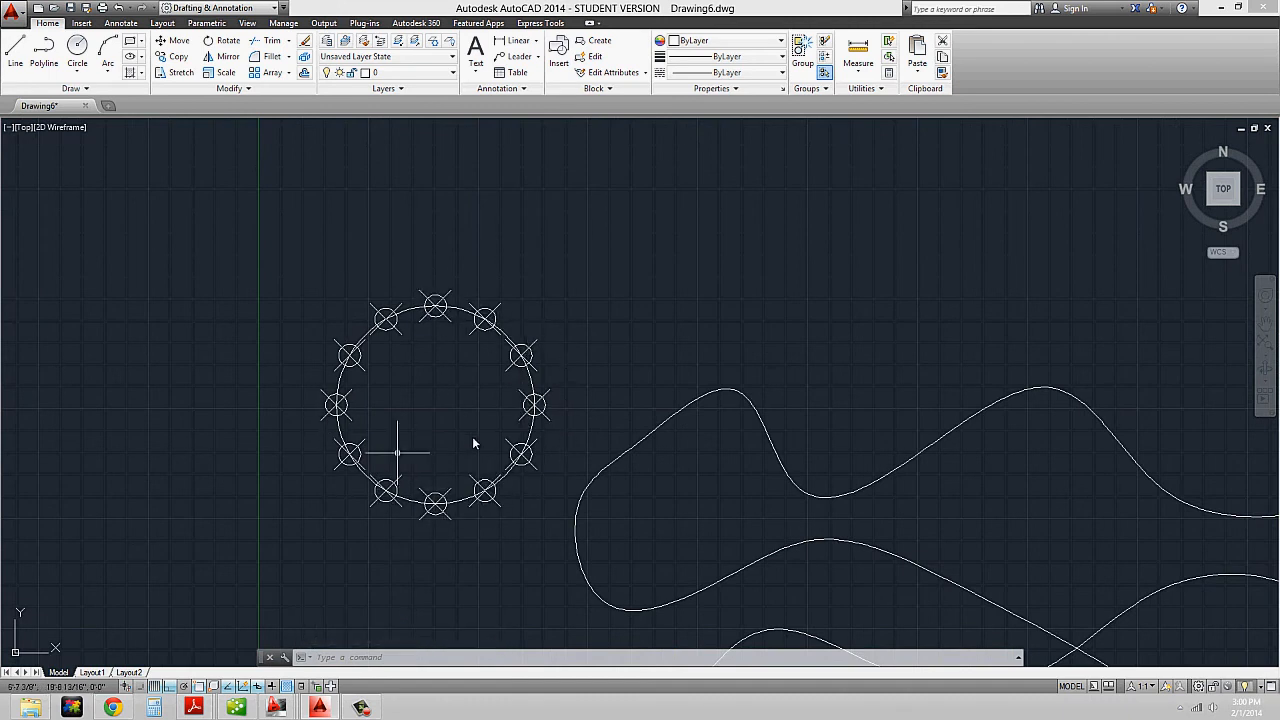
scroll(486, 428, "down", 2)
middle_click_drag(1110, 372, 754, 321)
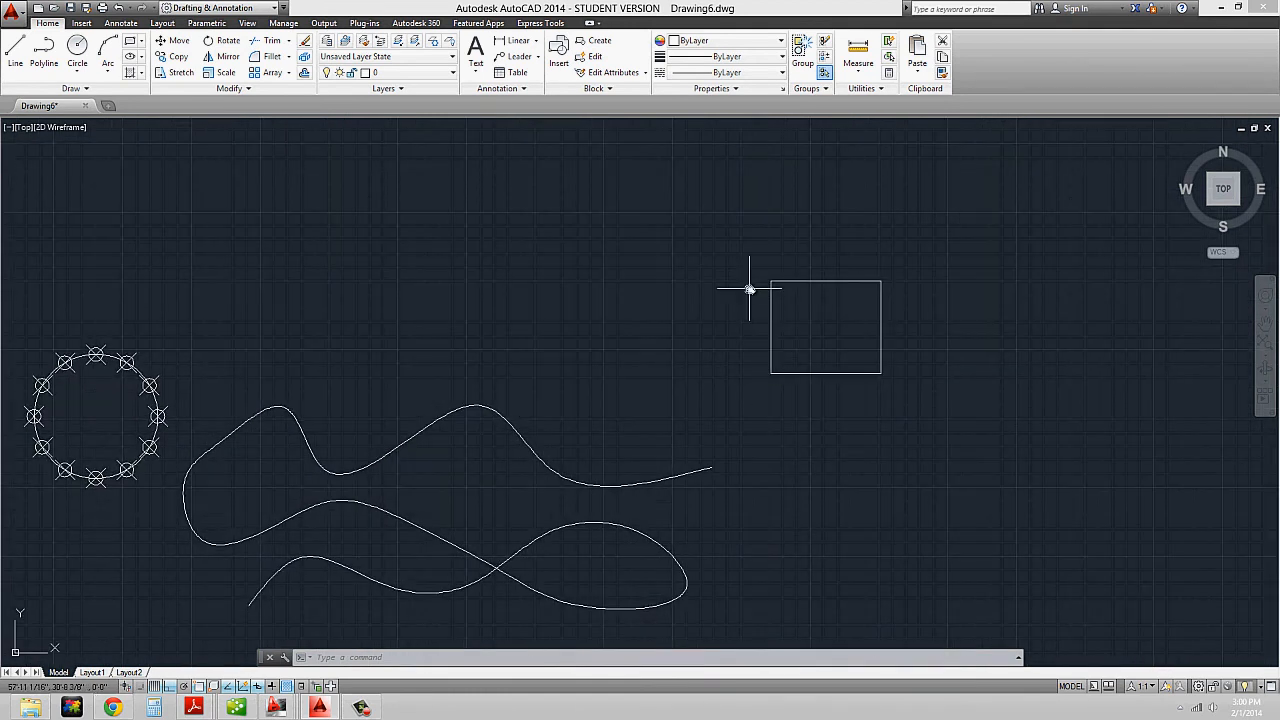
Divide the rectangle into 8 equal segments
type("divide")
key("Return")
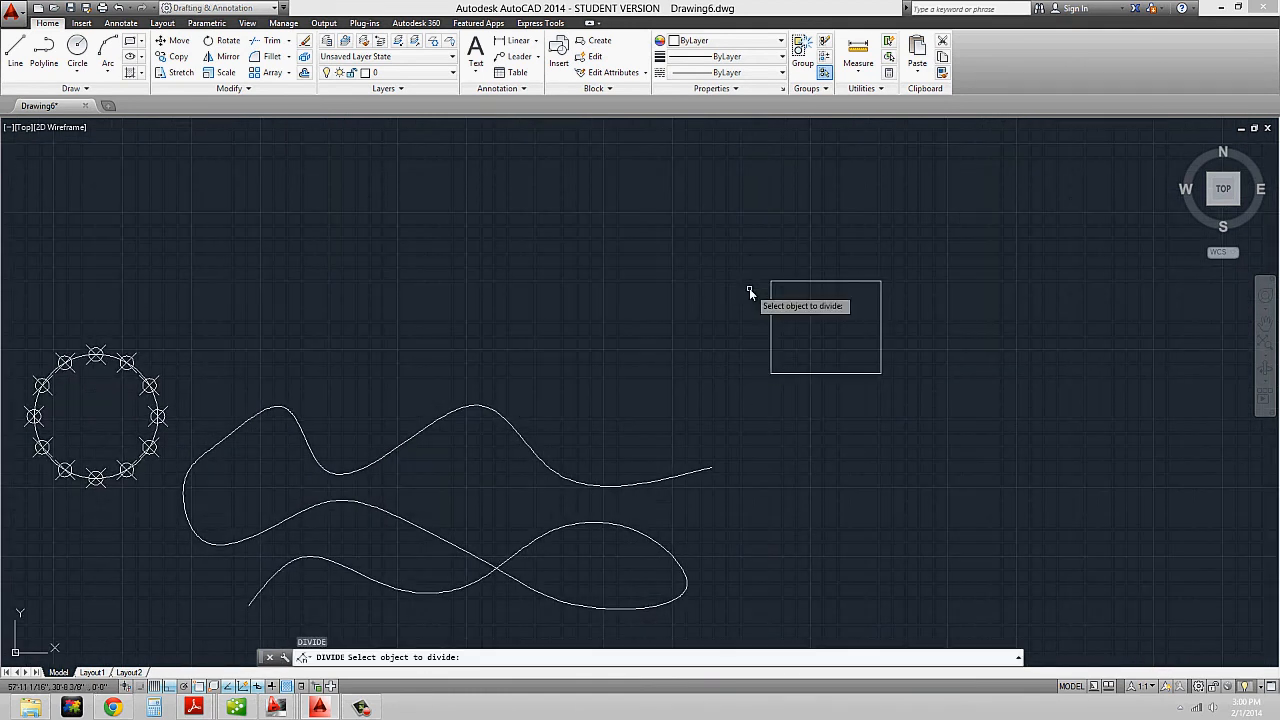
left_click(840, 281)
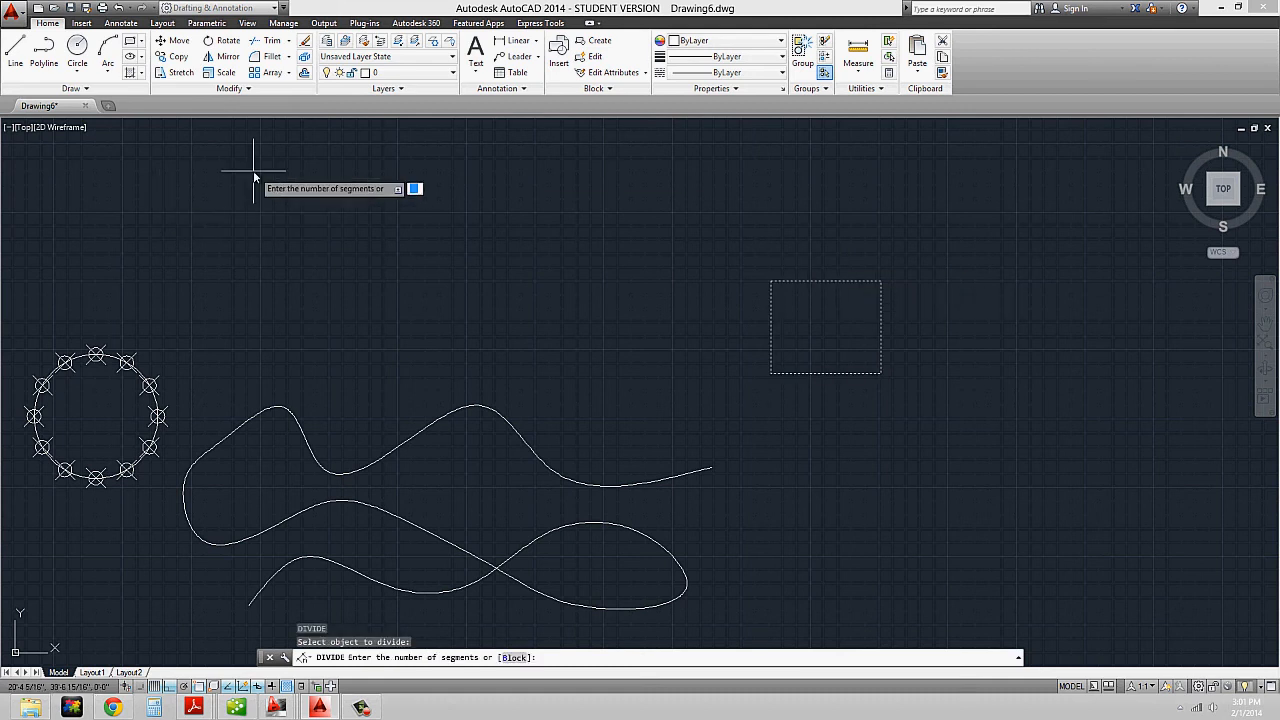
type("8")
key("Return")
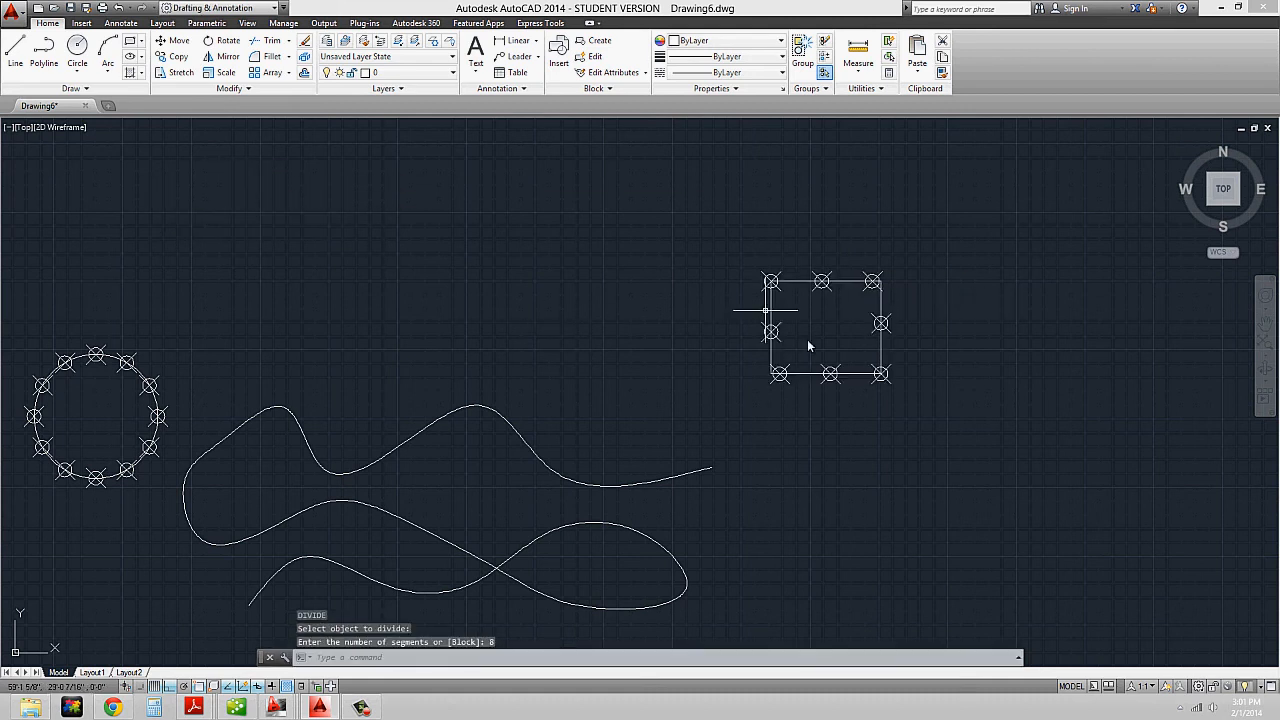
Examine the spacing of the division points along the rectangle's sides and near its corners
middle_click_drag(807, 340, 627, 343)
scroll(627, 343, "up", 2)
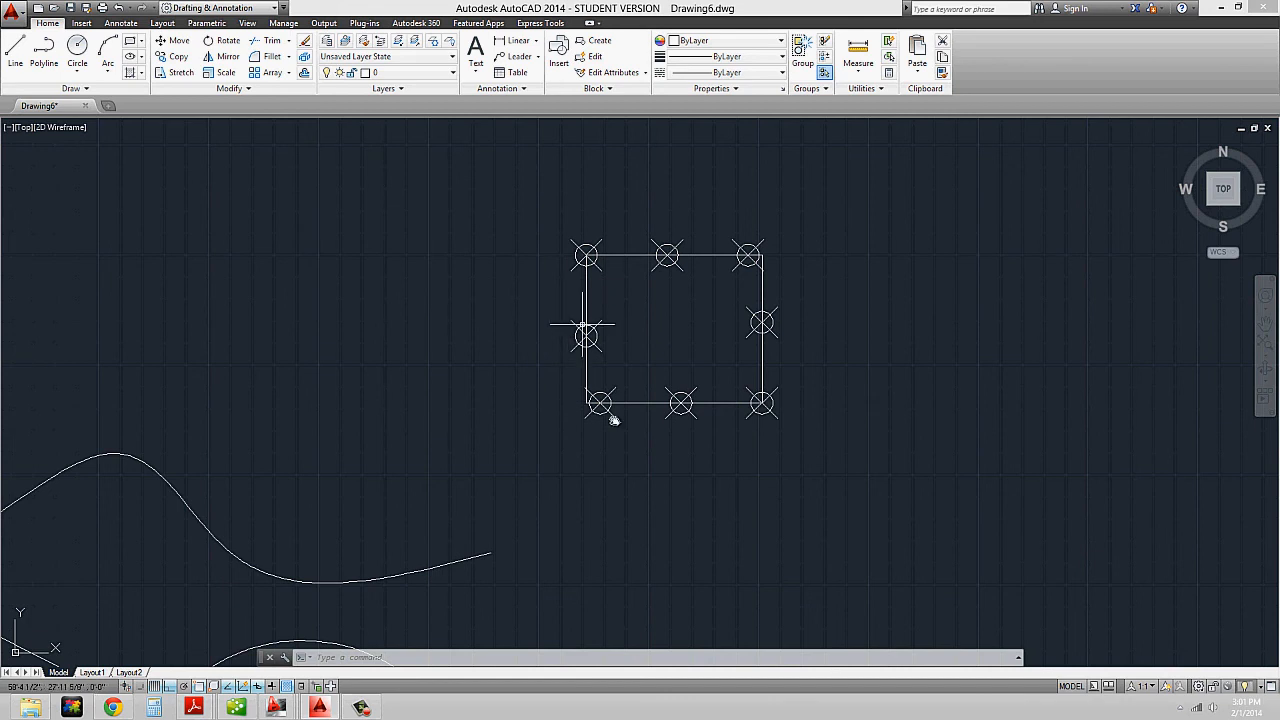
scroll(607, 430, "up", 4)
scroll(566, 408, "down", 3)
middle_click_drag(566, 408, 986, 343)
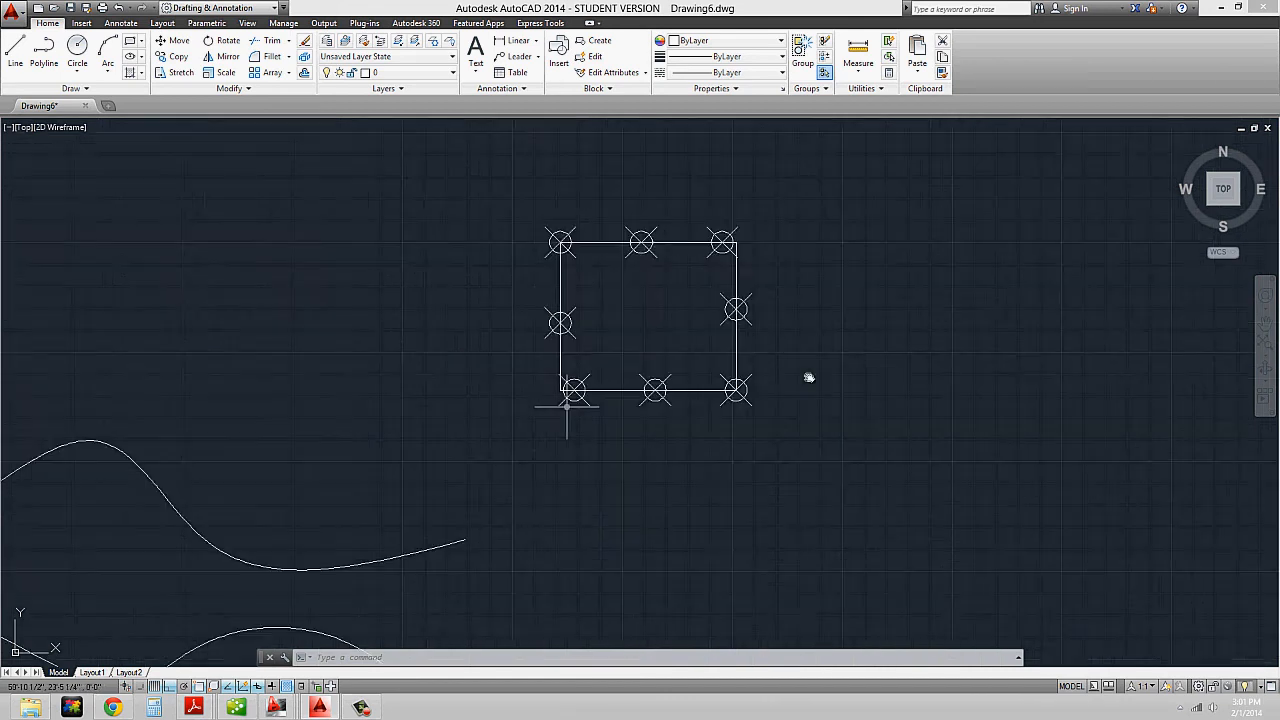
scroll(868, 343, "down", 1)
scroll(800, 336, "up", 1)
middle_click_drag(800, 336, 797, 334)
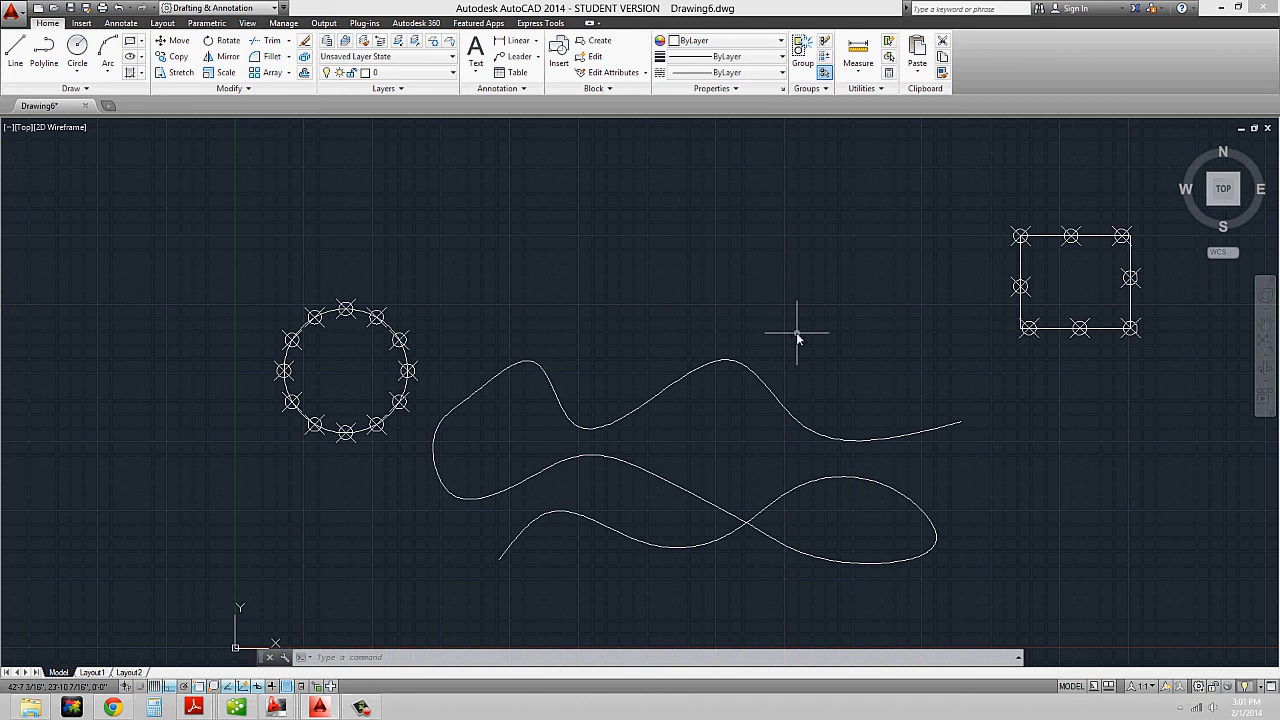
Divide the long winding spline between the circle and the rectangle into 33 equal segments
type("div")
key("Return")
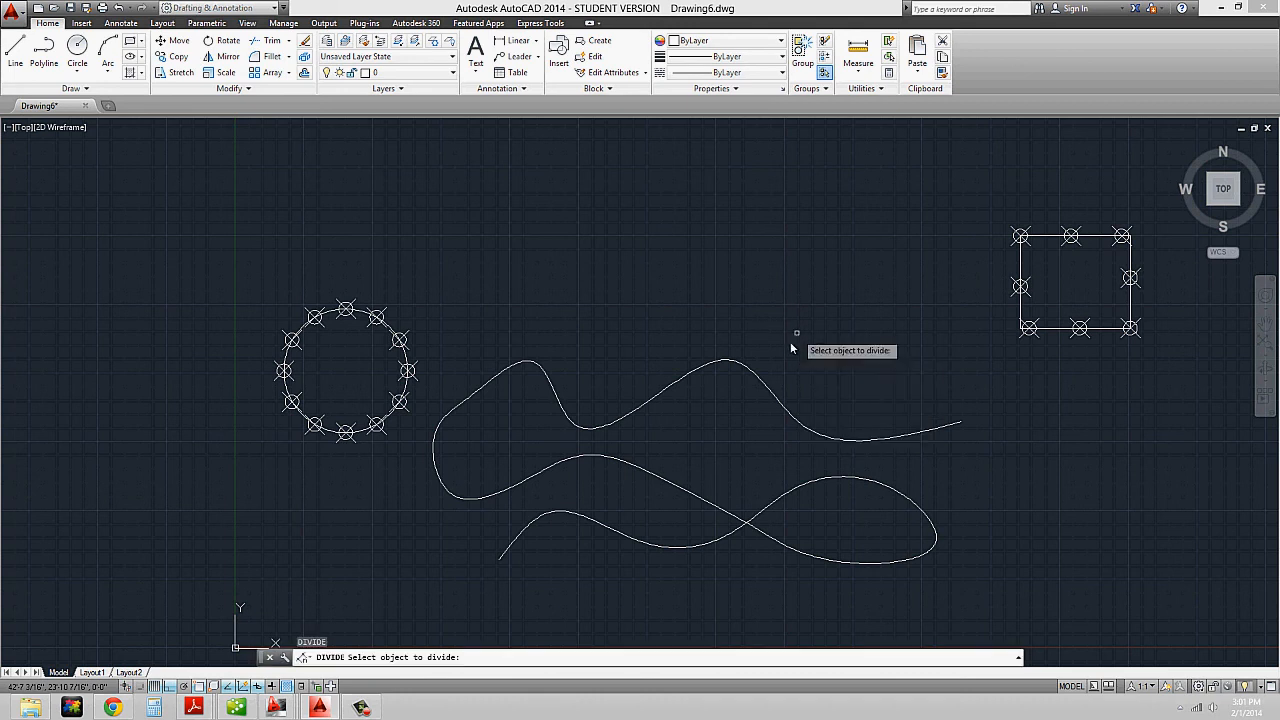
left_click(767, 392)
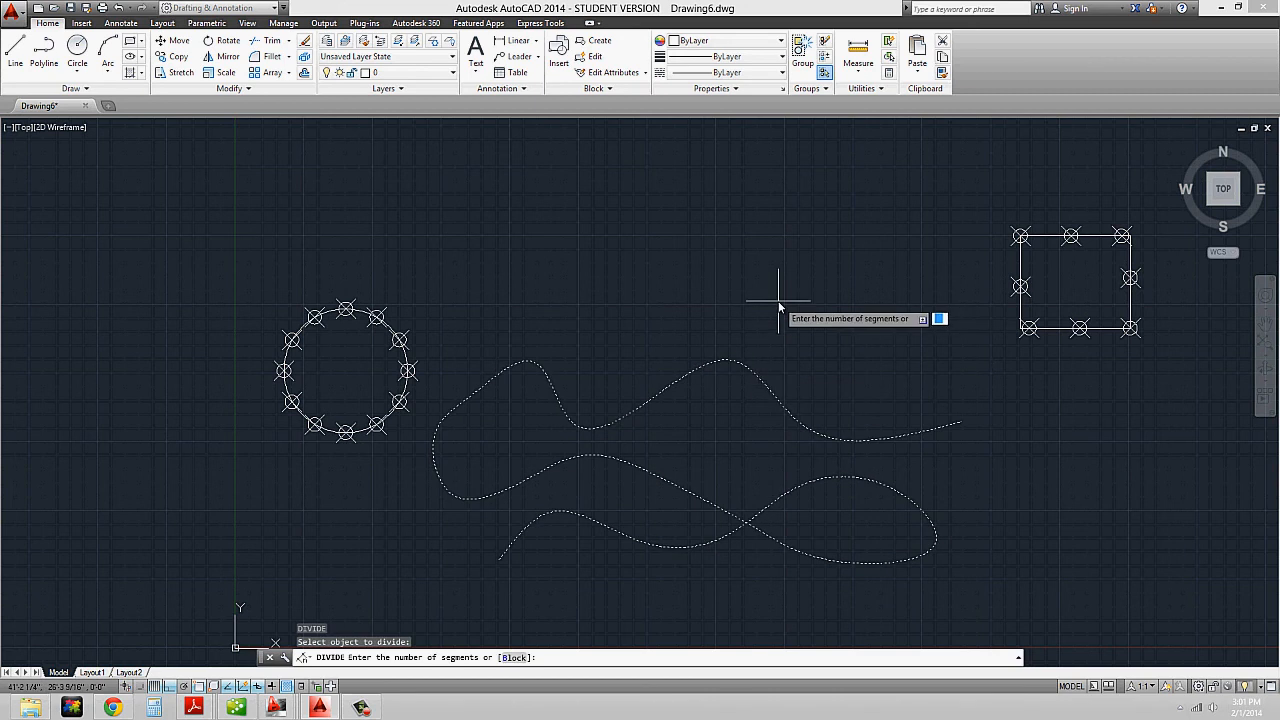
type("33")
key("Return")
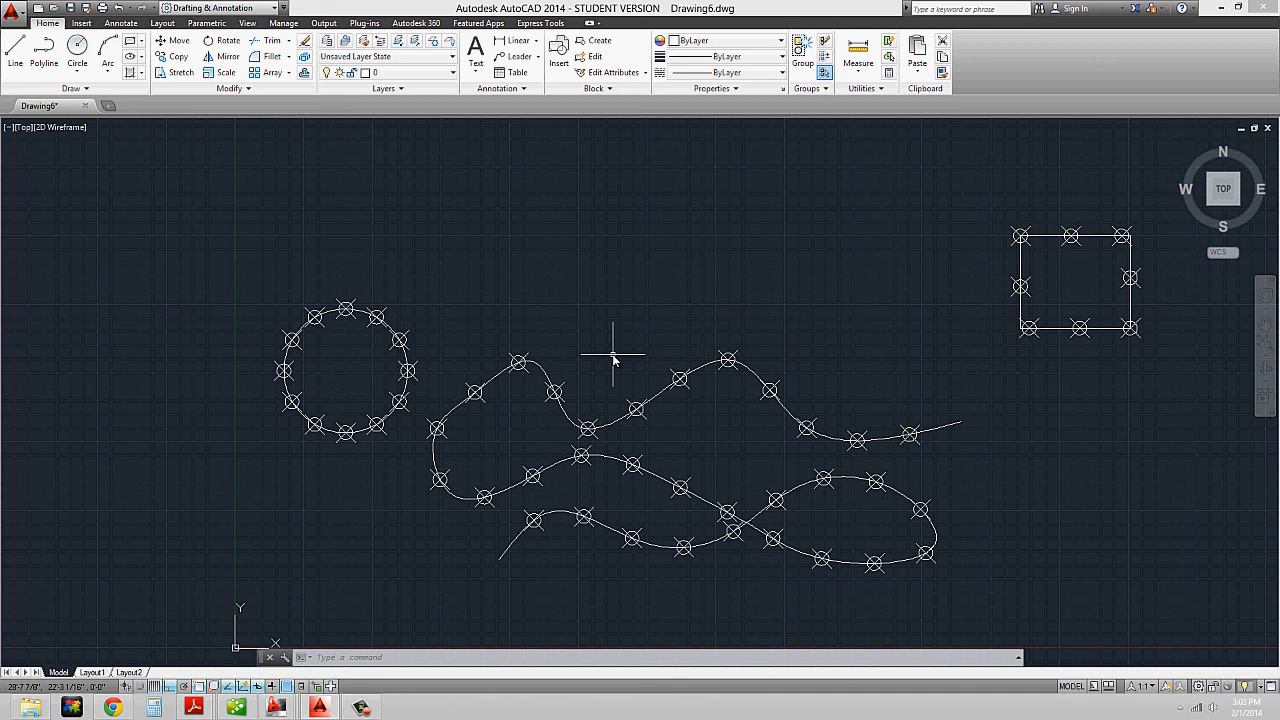
Regenerate the drawing to refresh the display of the point markers
type("RE")
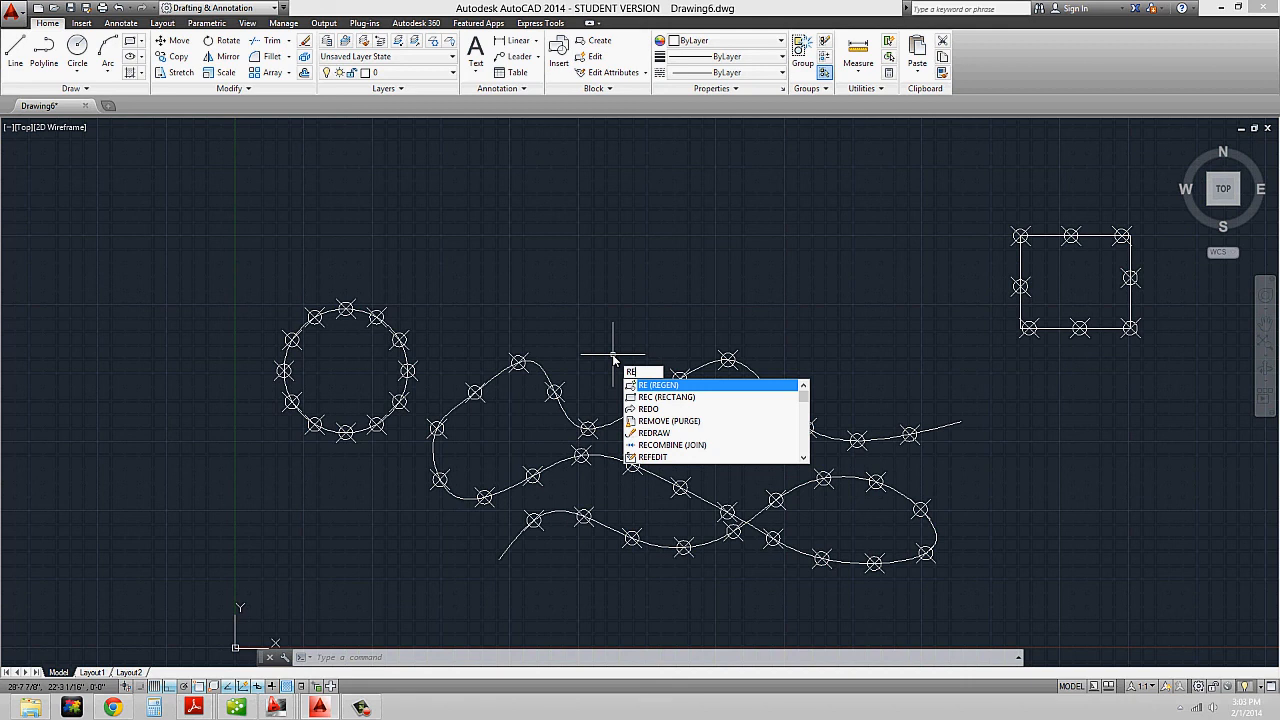
key("Return")
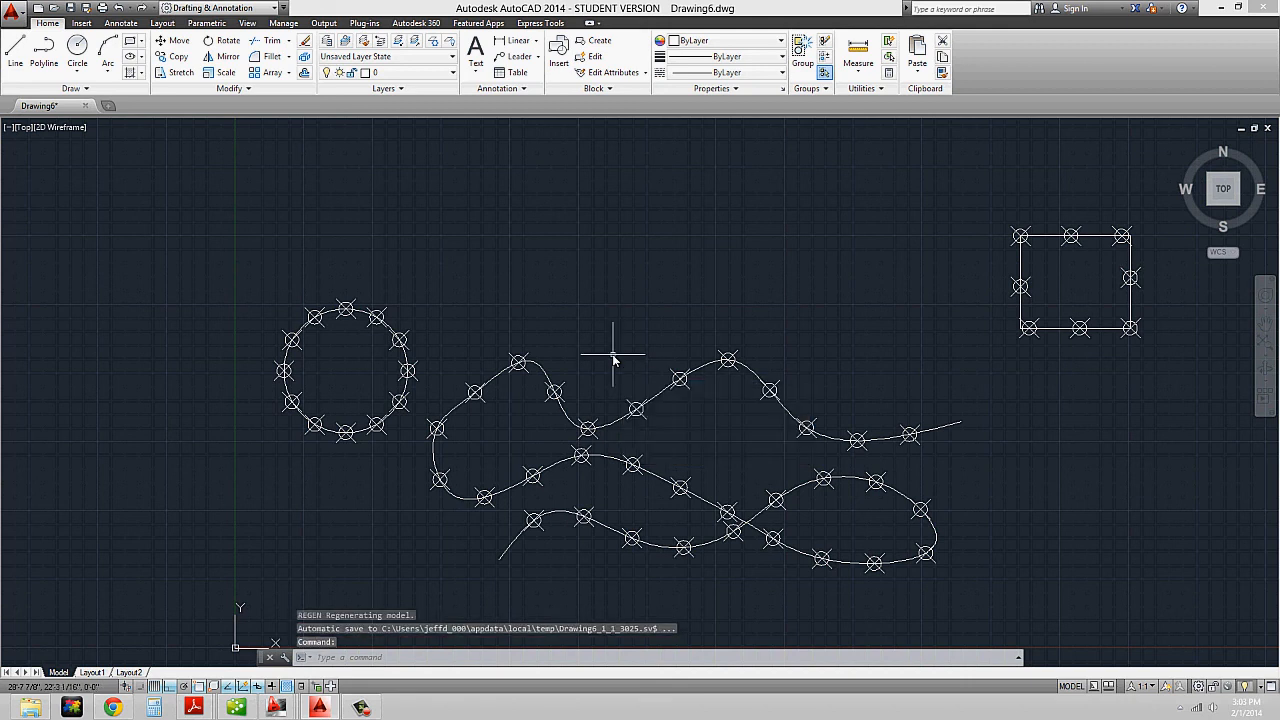